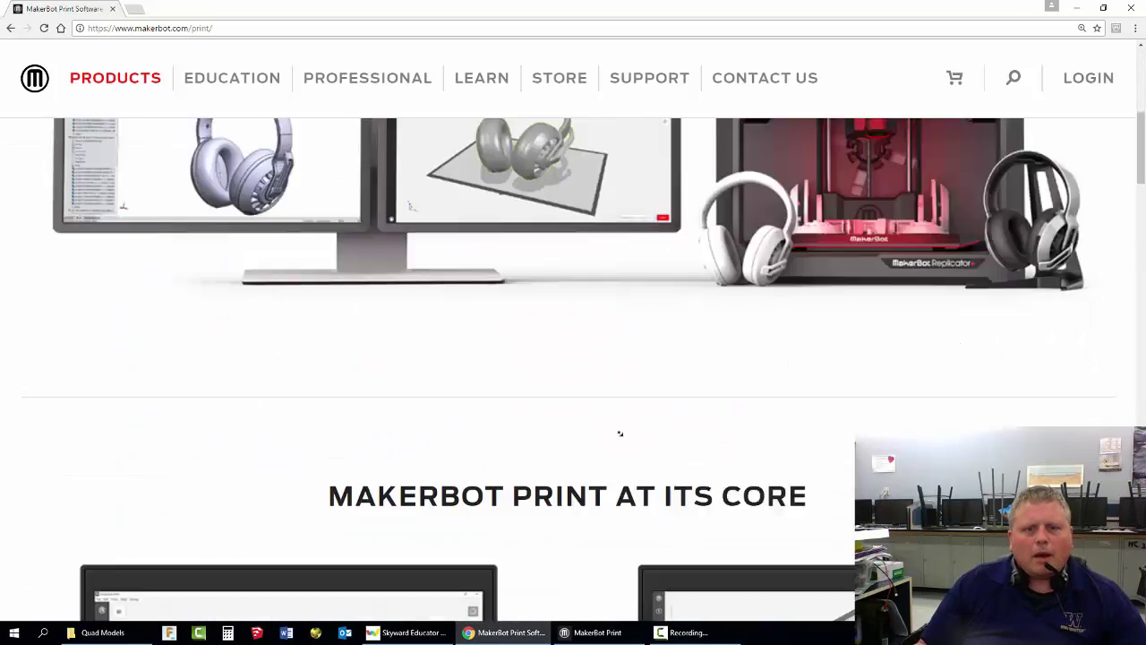
Read the Auto Arrange section of the MakerBot Print page, highlighting the text about arranging objects across one or more build plates.
scroll(615, 397, down, 3)
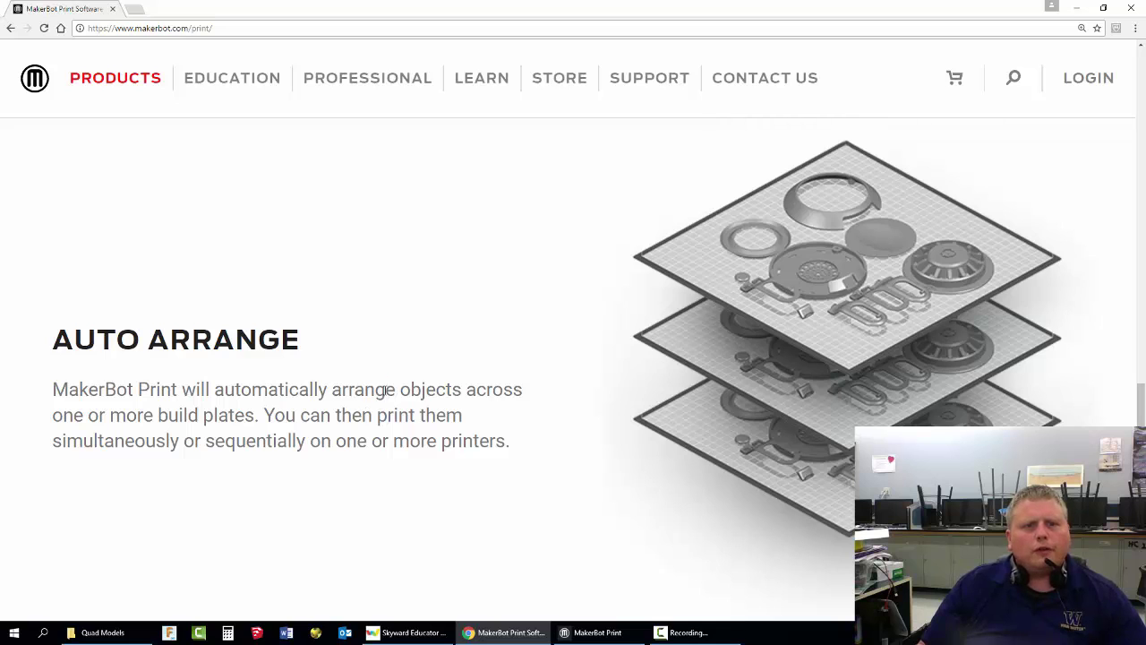
drag(406, 390, 257, 414)
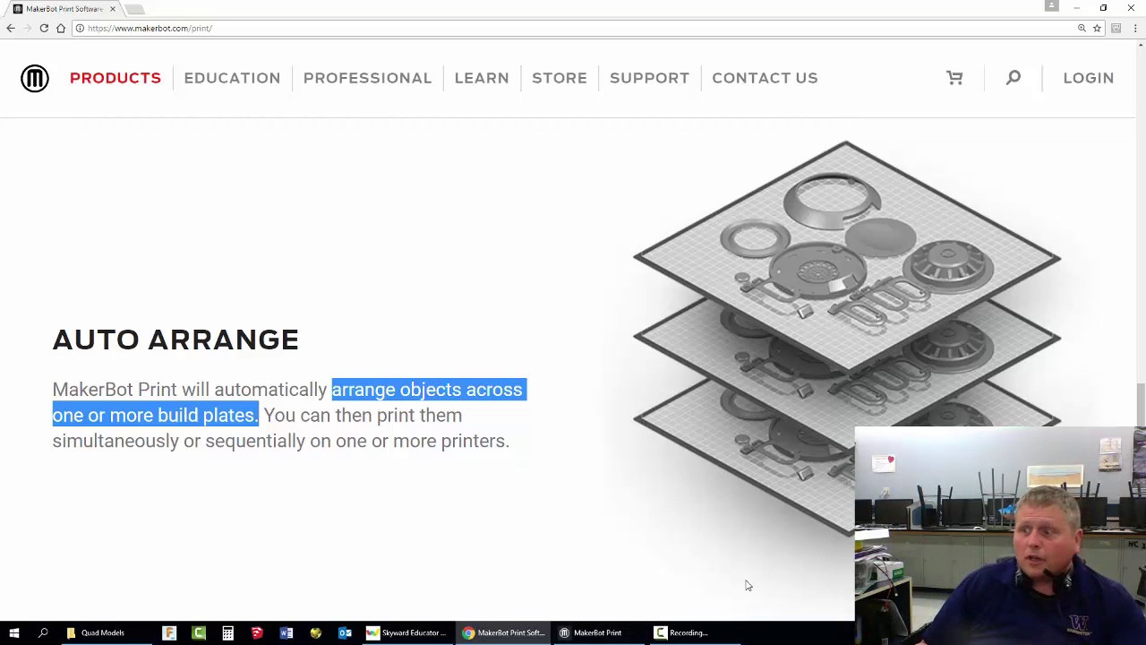
Switch to MakerBot Print and add all the quadruped STL files from the Quad Models folder to the new project.
click(593, 632)
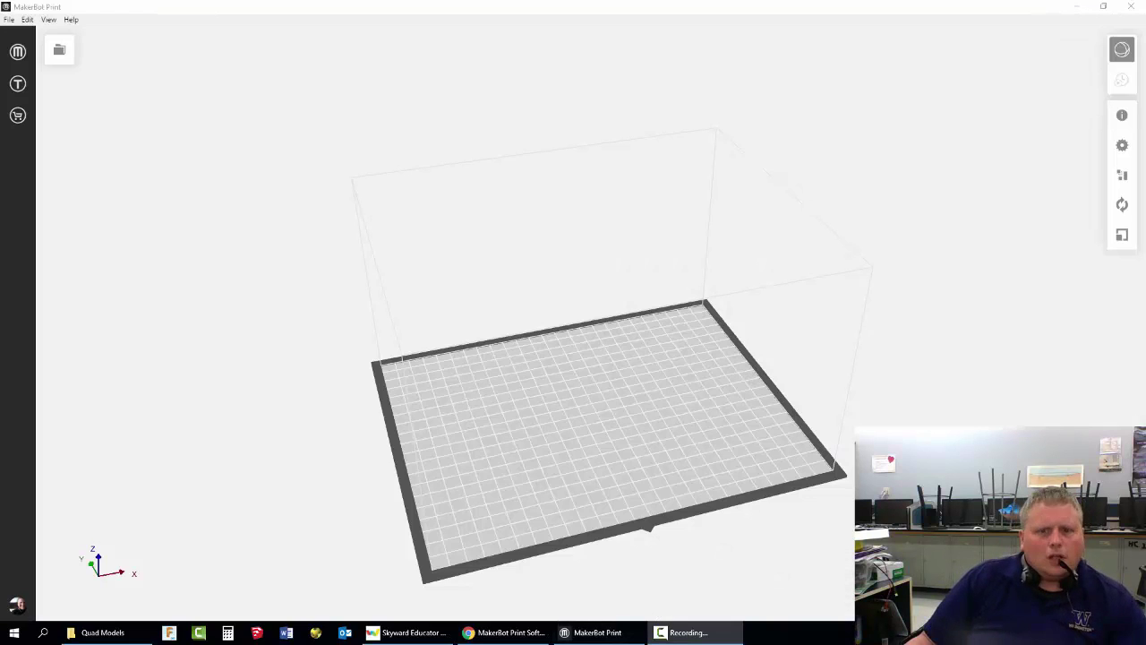
click(60, 53)
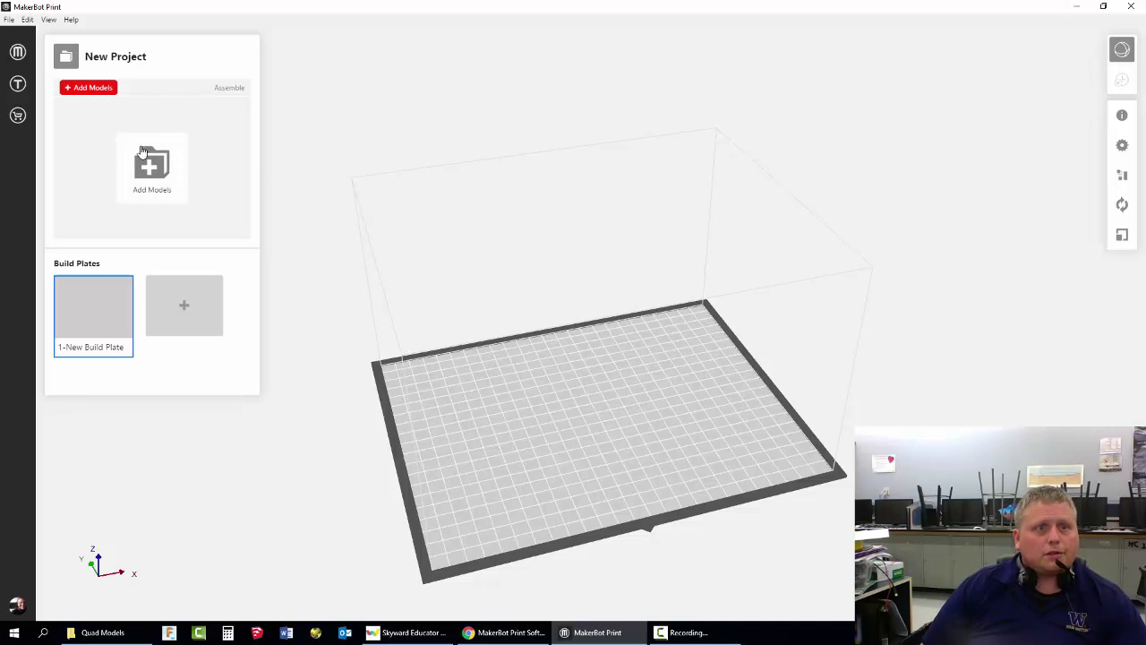
click(89, 88)
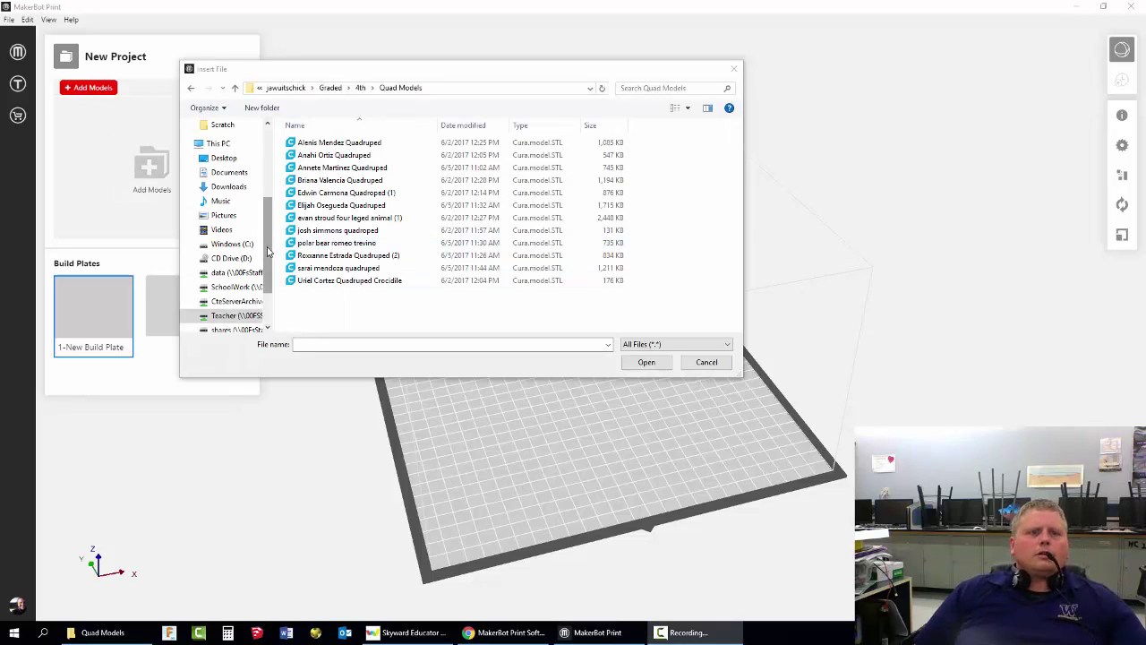
drag(505, 326, 288, 136)
click(646, 363)
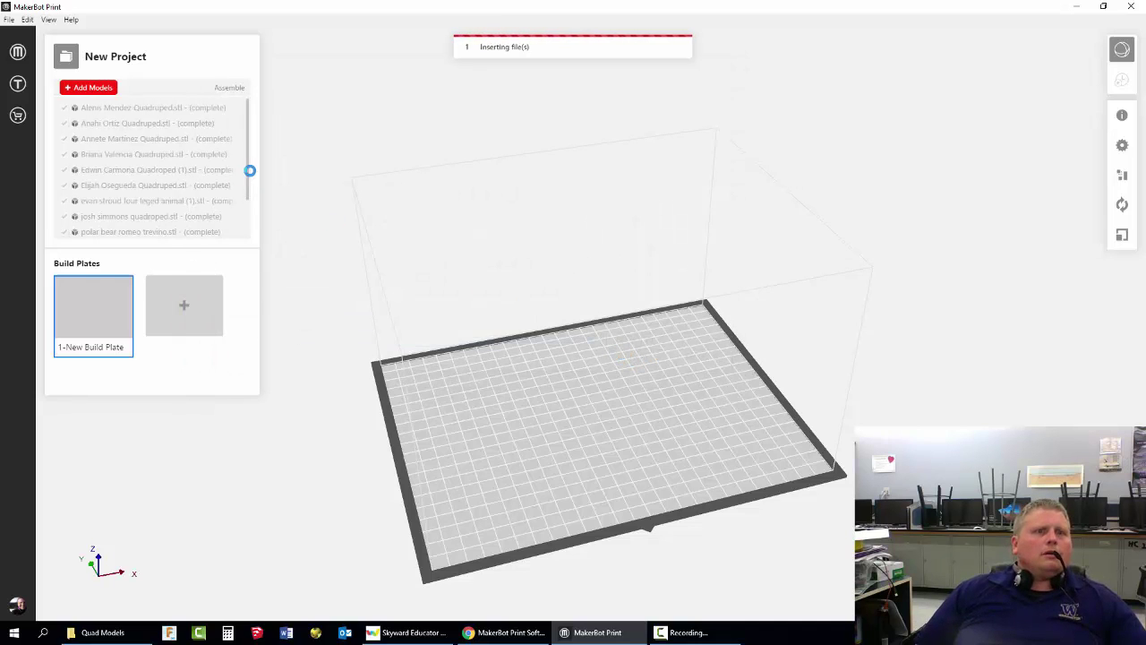
Examine the imported model list and the models on the first build plate from above and from the side.
scroll(249, 176, down, 3)
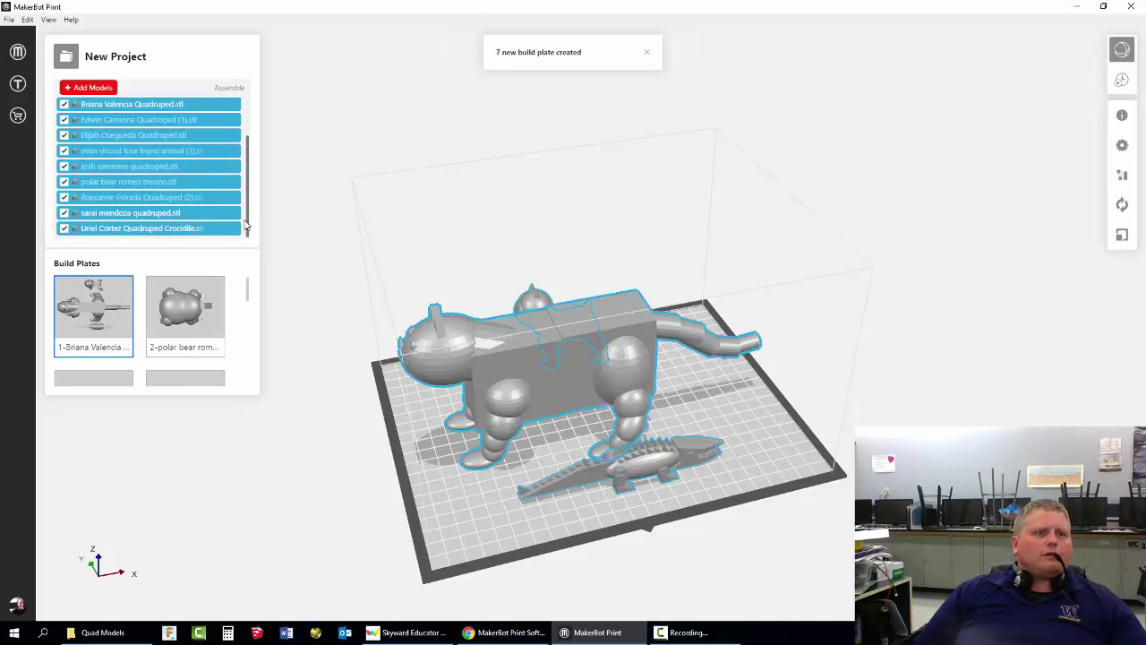
scroll(243, 161, up, 3)
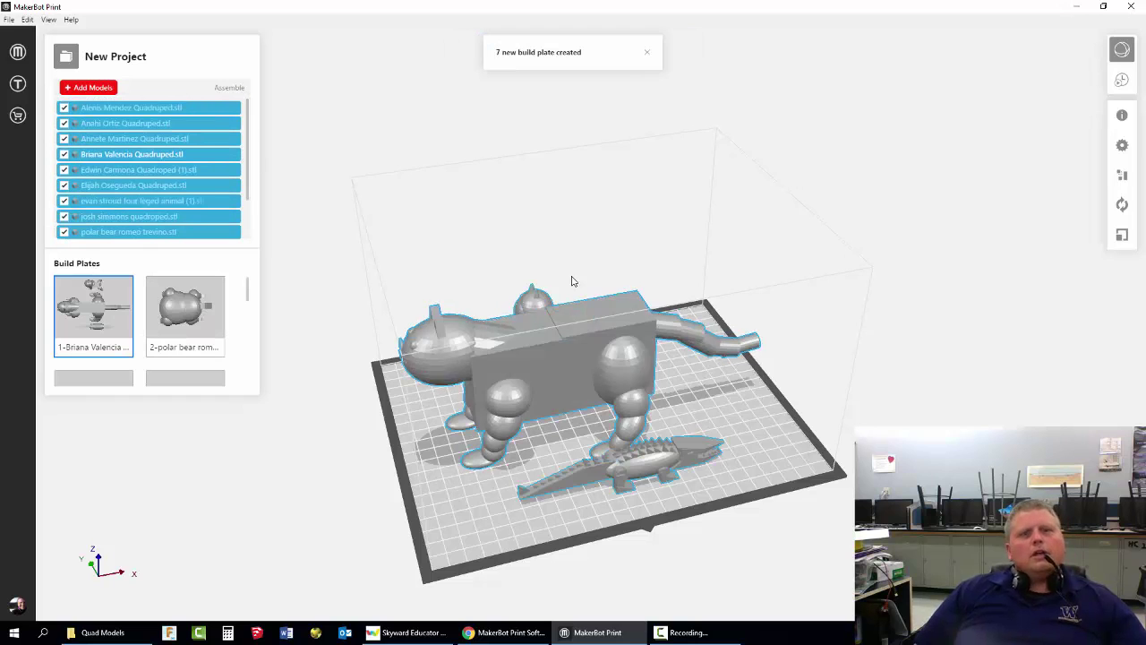
right_drag(598, 286, 845, 558)
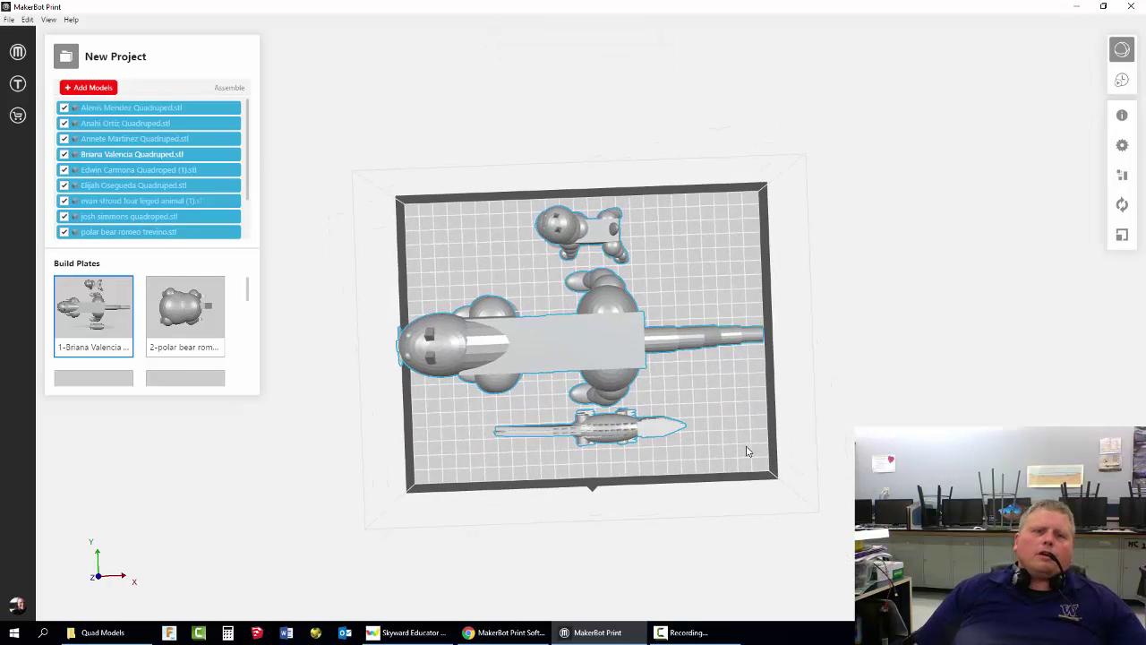
key(f)
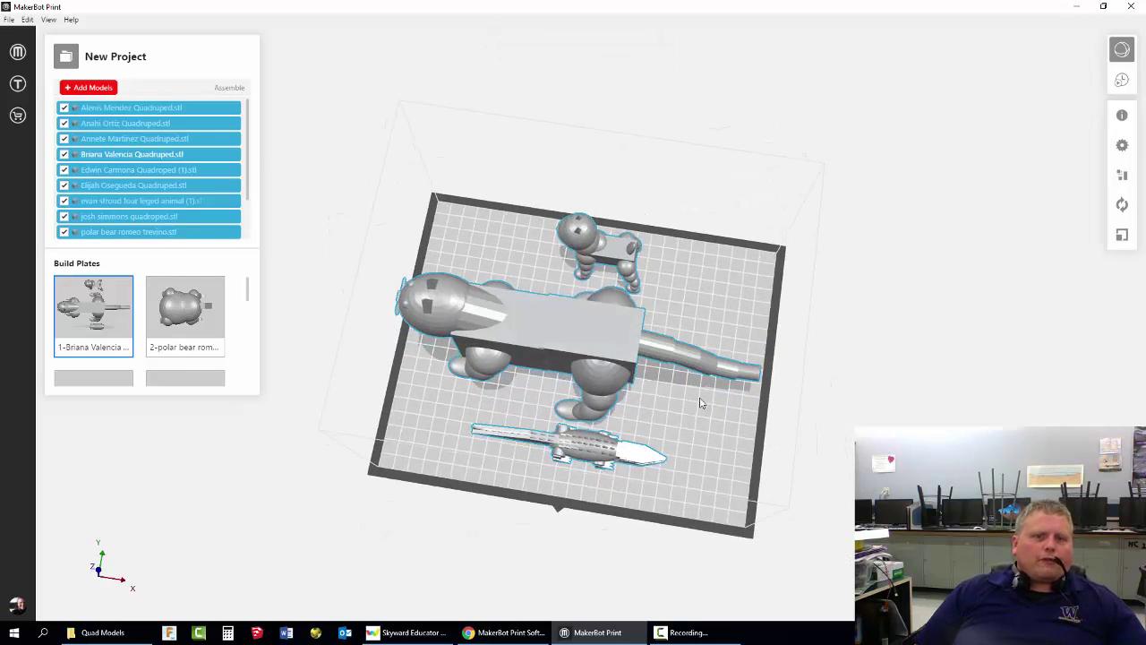
right_drag(723, 322, 704, 357)
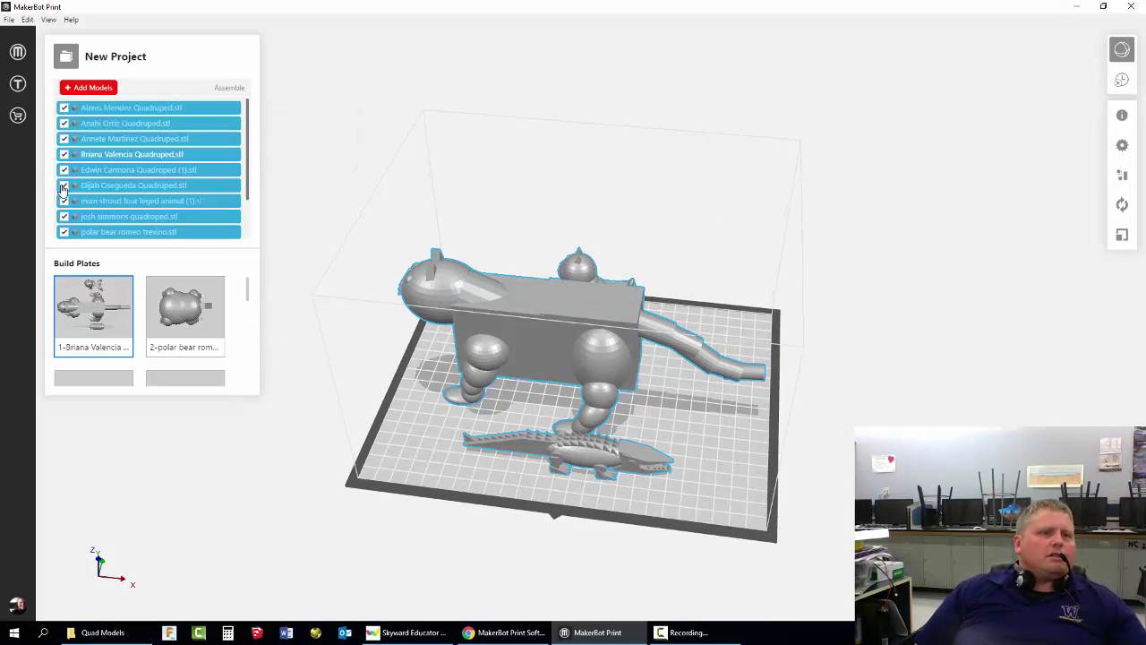
scroll(64, 238, down, 2)
scroll(65, 237, up, 2)
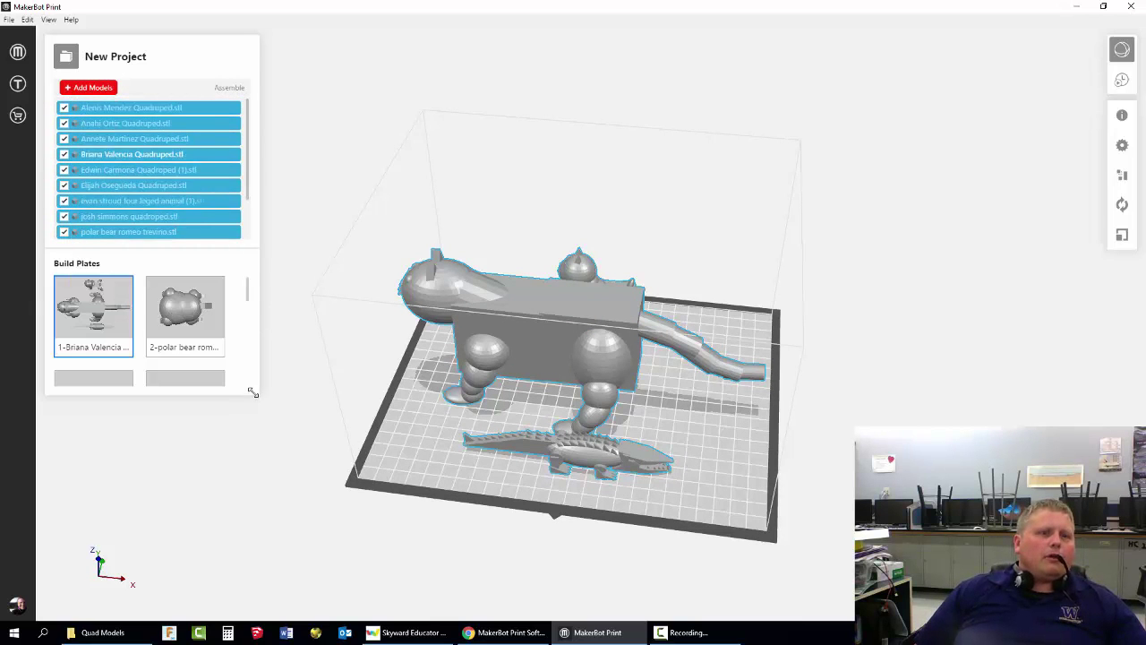
Enlarge the project panel and its Build Plates section, and look through all the generated build plates.
drag(253, 393, 265, 515)
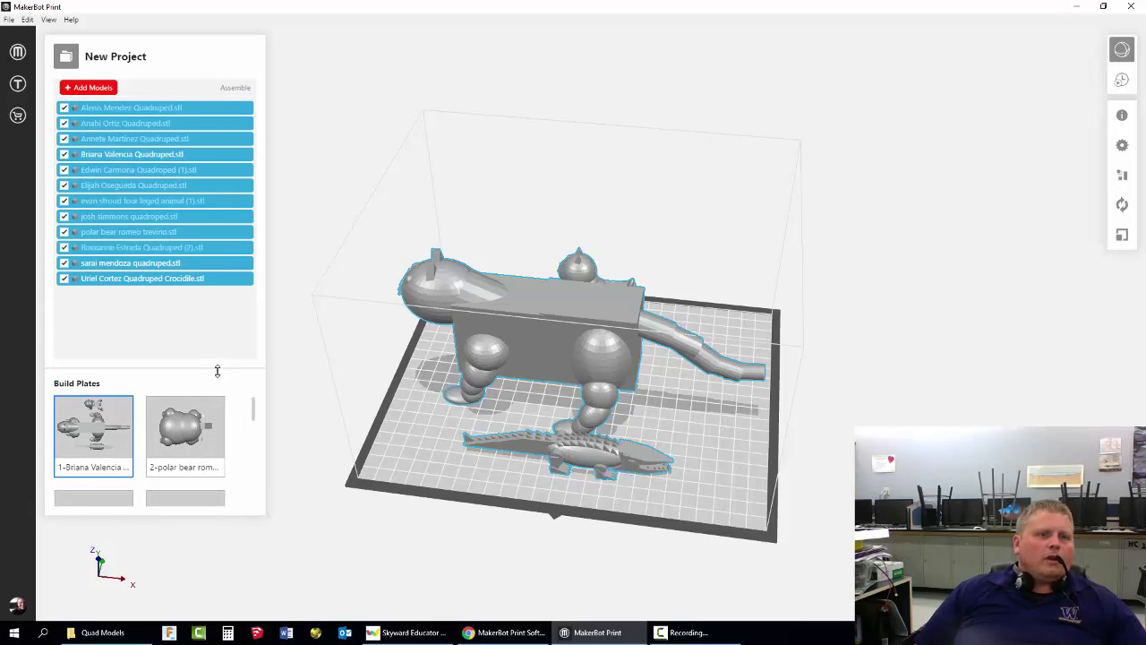
drag(216, 370, 190, 302)
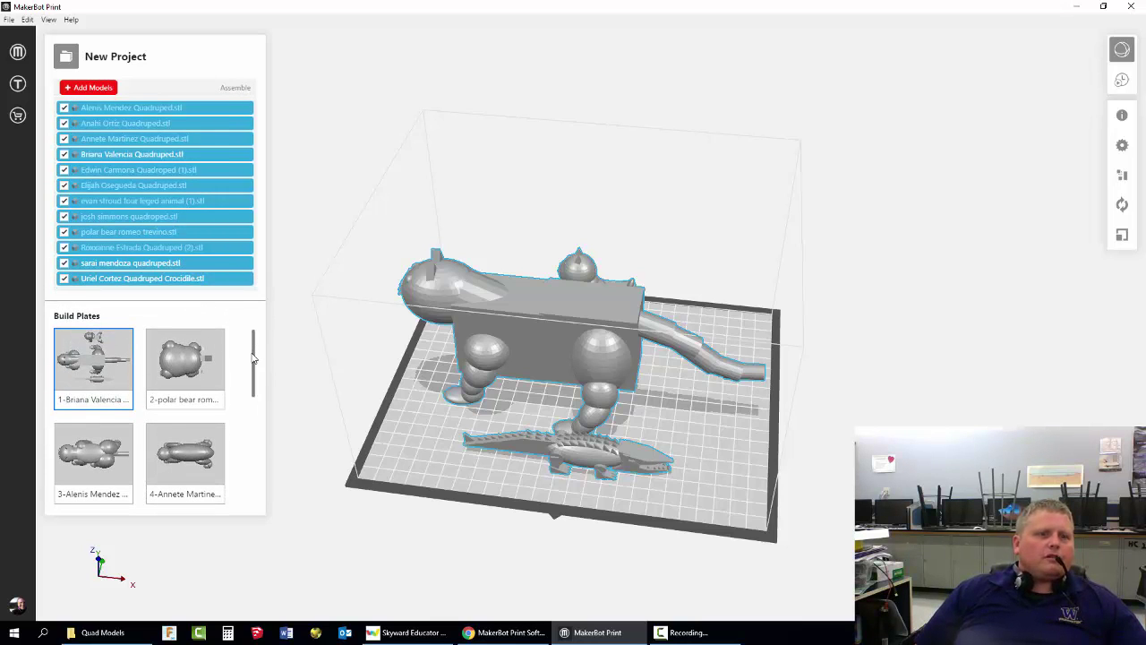
scroll(243, 367, down, 3)
scroll(254, 434, up, 1)
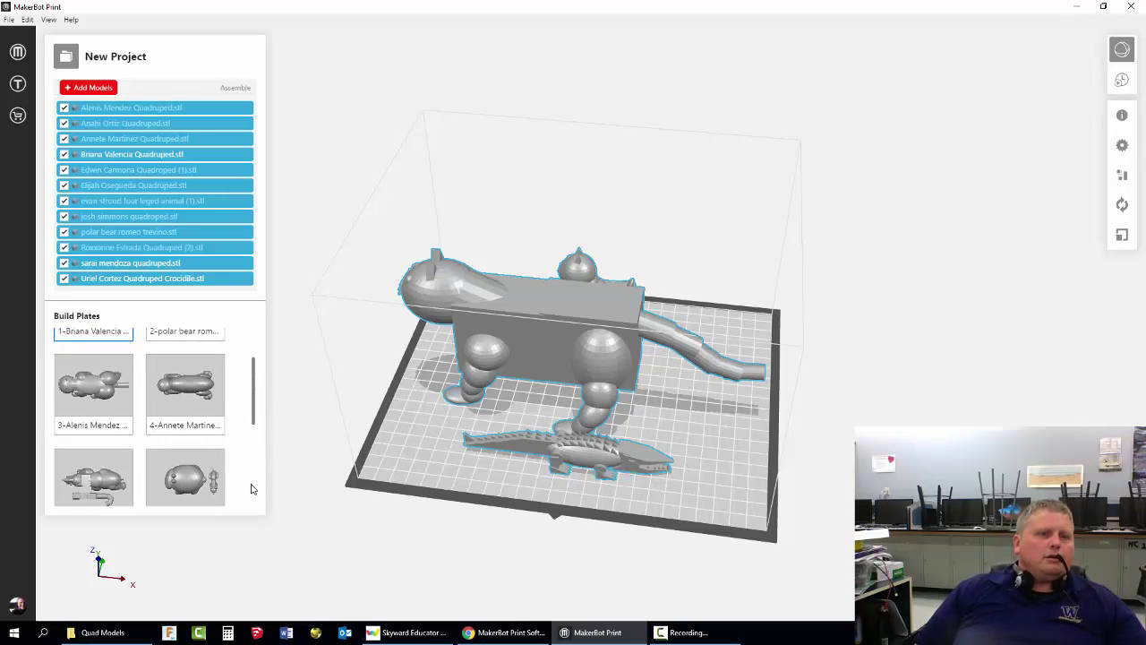
scroll(251, 488, down, 3)
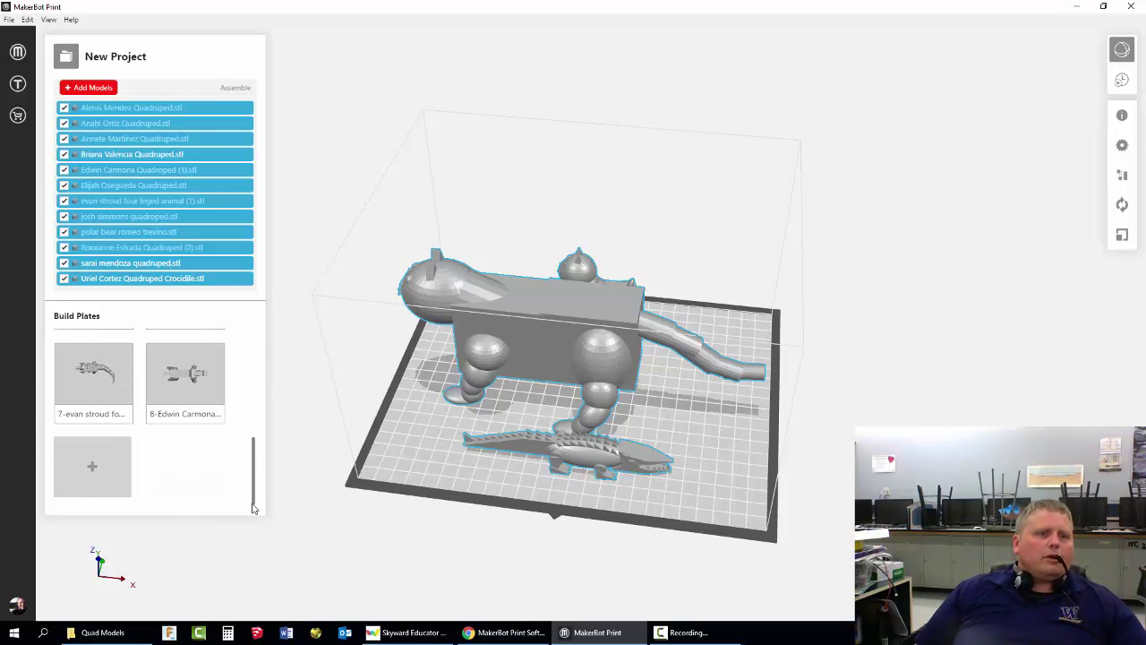
scroll(256, 461, up, 3)
scroll(256, 412, up, 2)
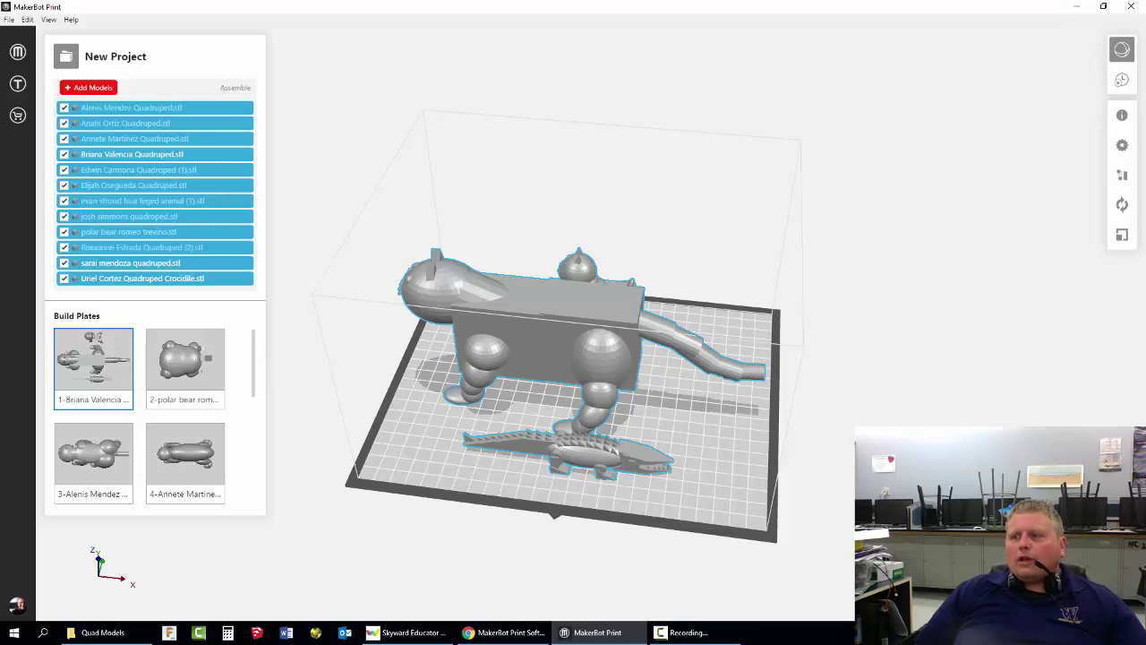
Deselect all the models in the project.
key(F10)
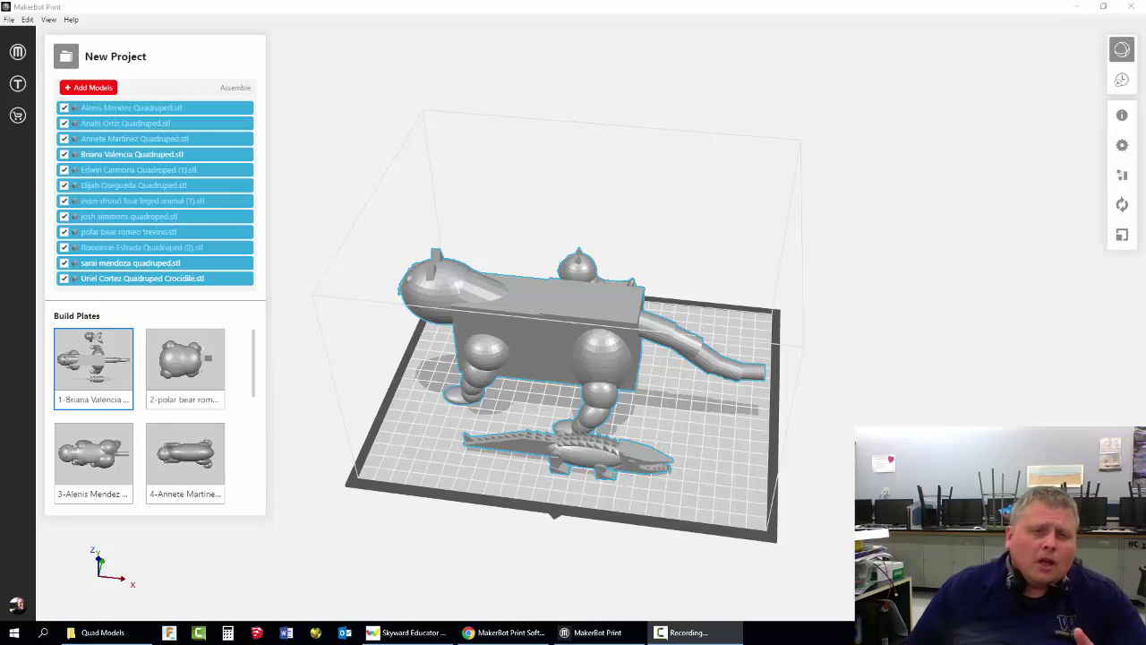
mouse_move(764, 325)
right_down()
mouse_move(773, 389)
mouse_move(844, 348)
mouse_move(787, 337)
mouse_move(796, 340)
mouse_move(770, 292)
mouse_move(743, 324)
mouse_move(749, 342)
right_up()
right_drag(609, 490, 732, 434)
click(733, 405)
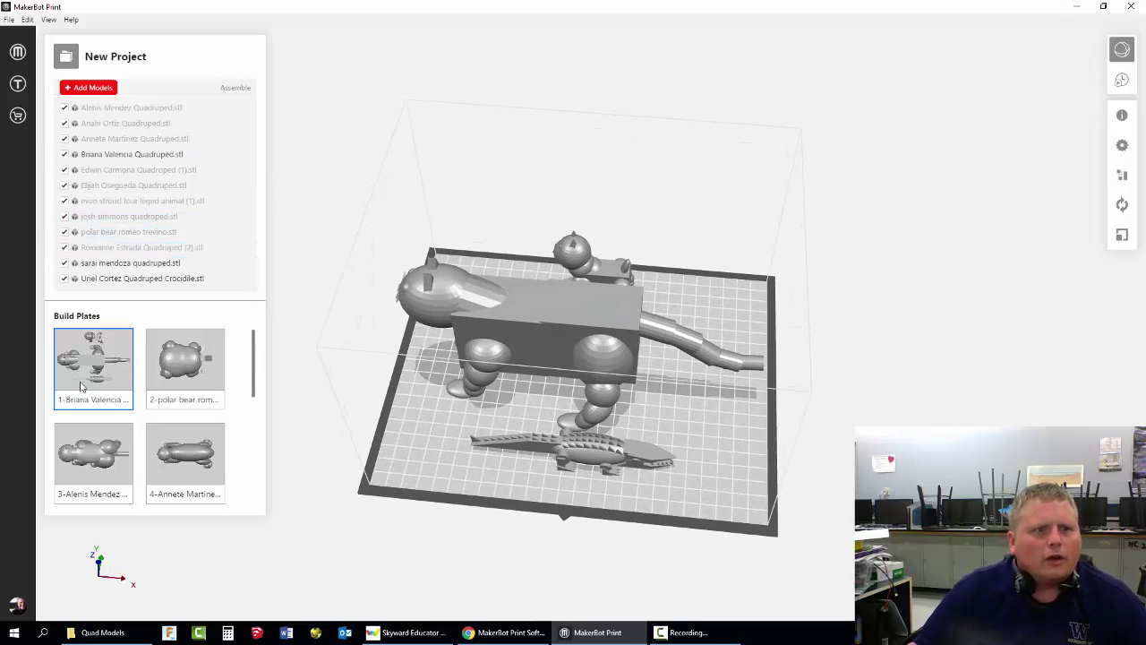
Move the large cat-like quadruped and the crocodile off the first build plate to make room.
right_drag(547, 235, 540, 267)
drag(562, 326, 972, 355)
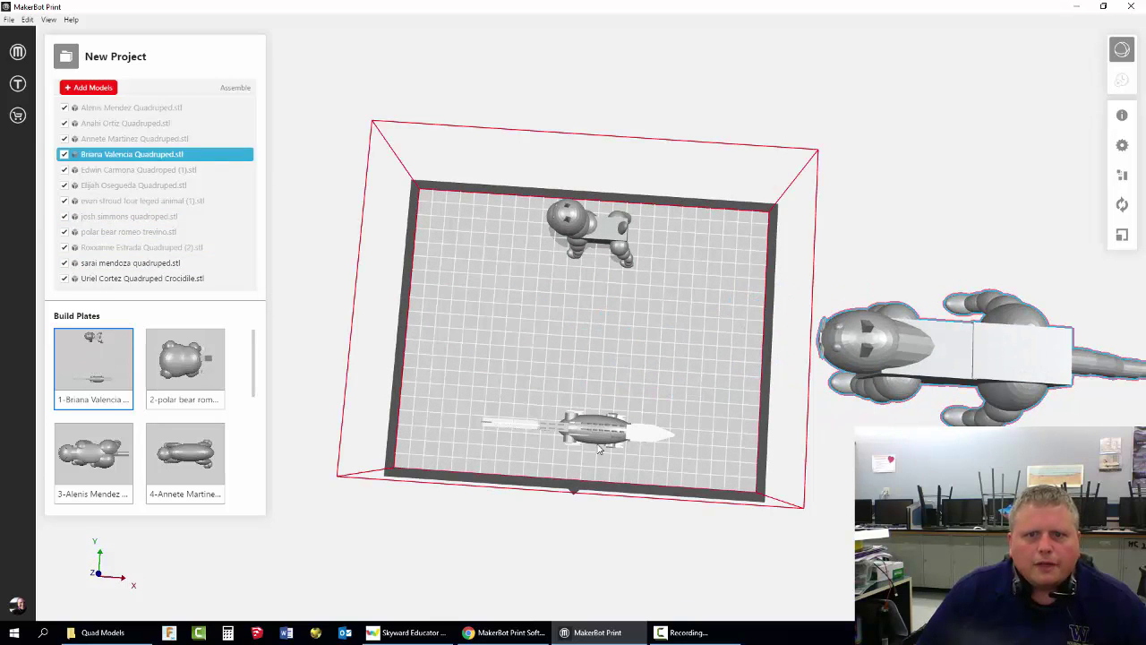
drag(598, 430, 989, 501)
Move the remaining small quadruped near the build plate's left edge and rotate it 90° about Z to face the front.
drag(589, 242, 485, 364)
right_drag(579, 441, 575, 372)
mouse_move(512, 331)
mouse_down()
mouse_move(495, 309)
mouse_move(492, 322)
mouse_up()
click(1123, 205)
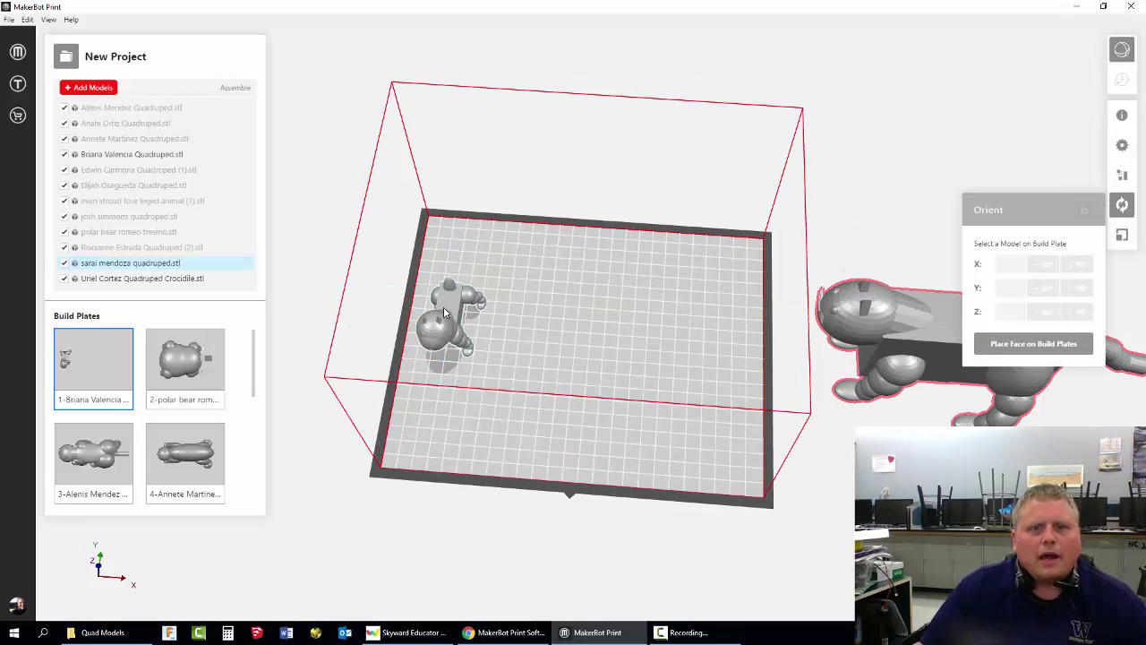
Scale the small quadruped uniformly to an X size of 90 mm.
click(443, 307)
click(1125, 235)
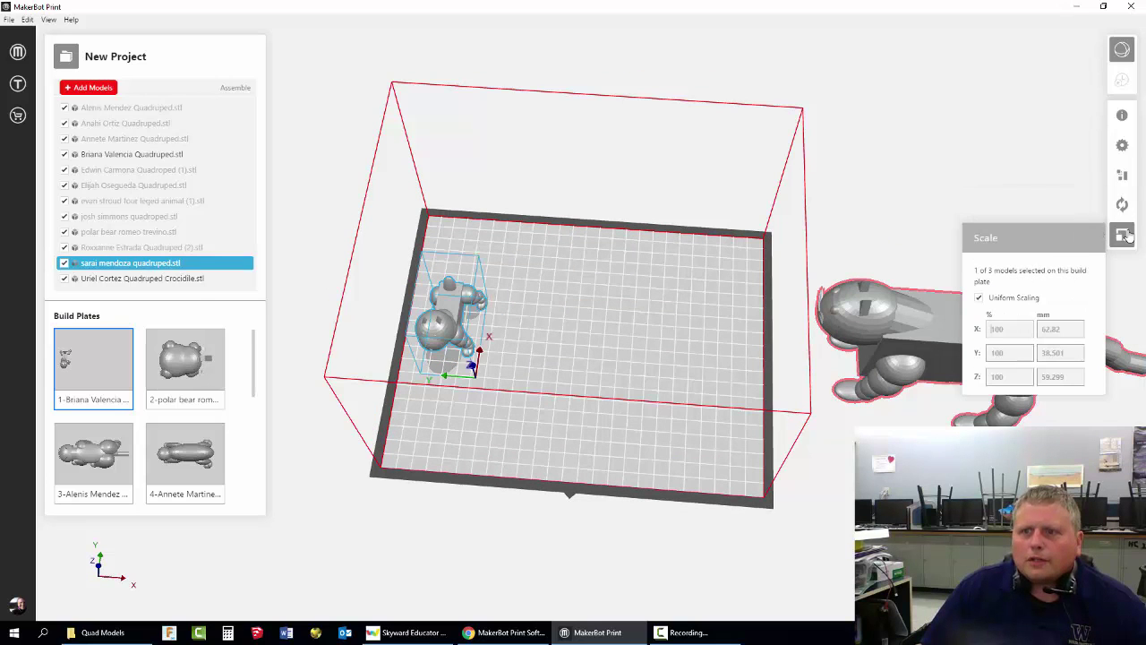
click(1071, 332)
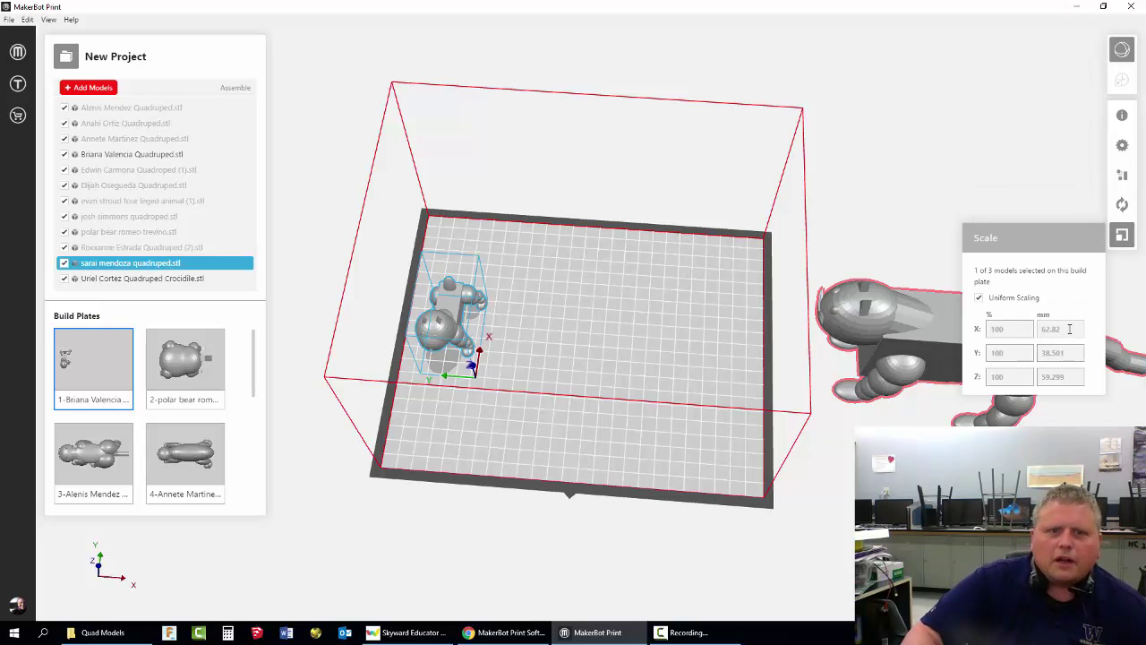
text(90)
key(Return)
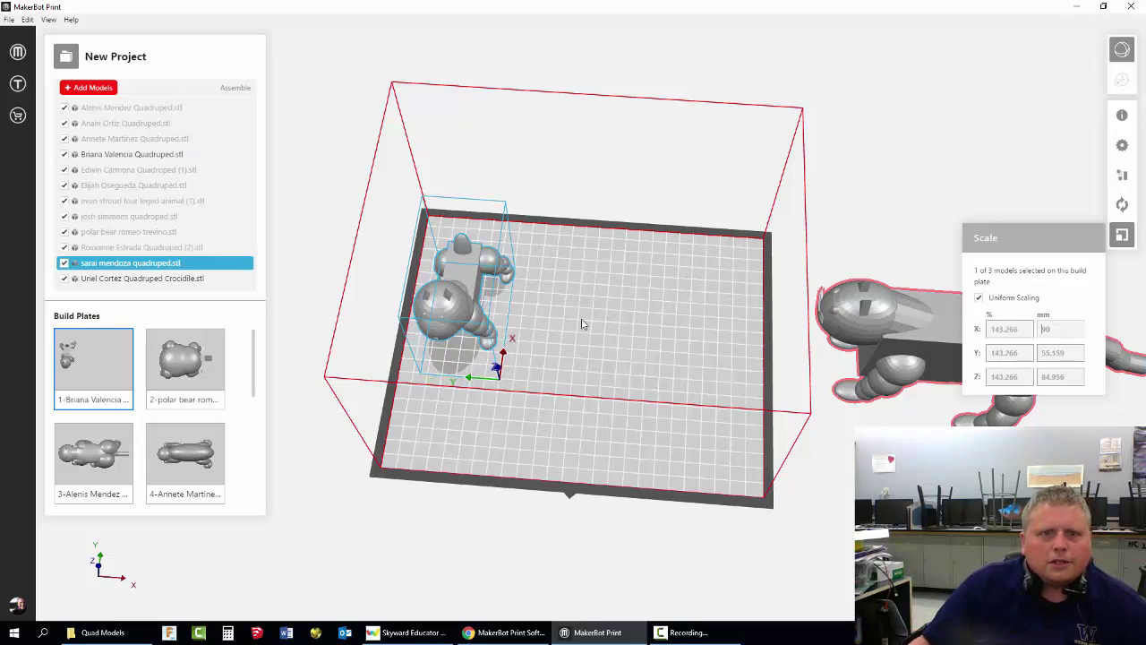
click(576, 324)
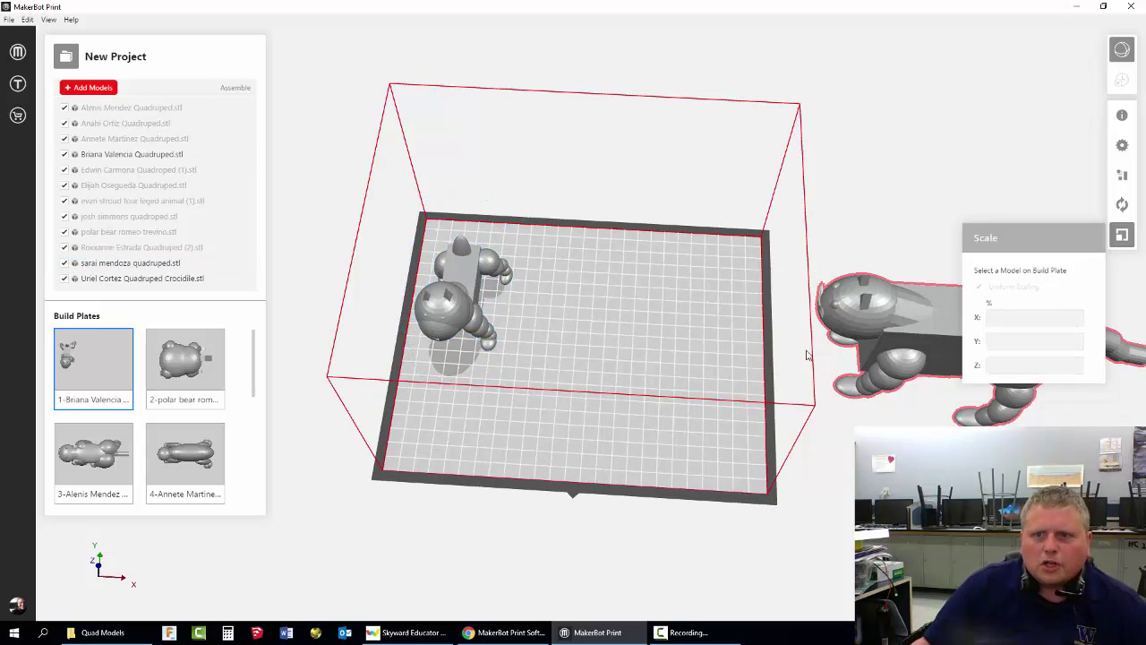
Bring the large cat-like quadruped back onto the build plate and rotate it +90° about Z.
drag(863, 301, 494, 293)
click(1121, 205)
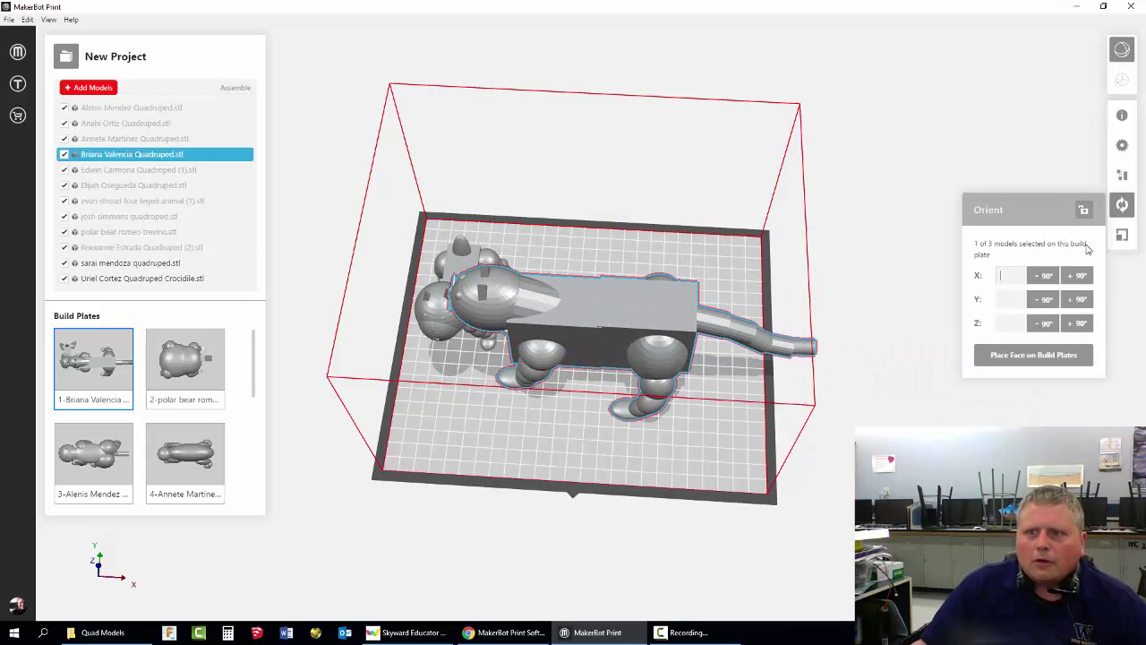
click(1078, 327)
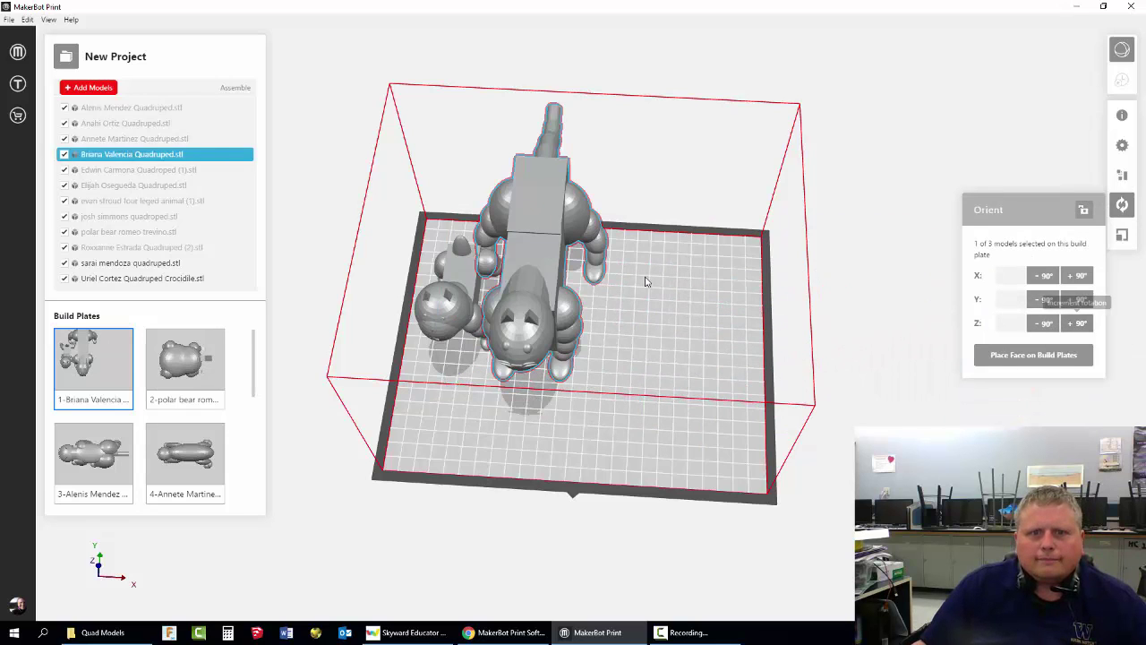
click(609, 282)
drag(529, 260, 578, 332)
Scale the cat-like quadruped uniformly to an X size of 120 mm and place it beside the first model.
click(1122, 235)
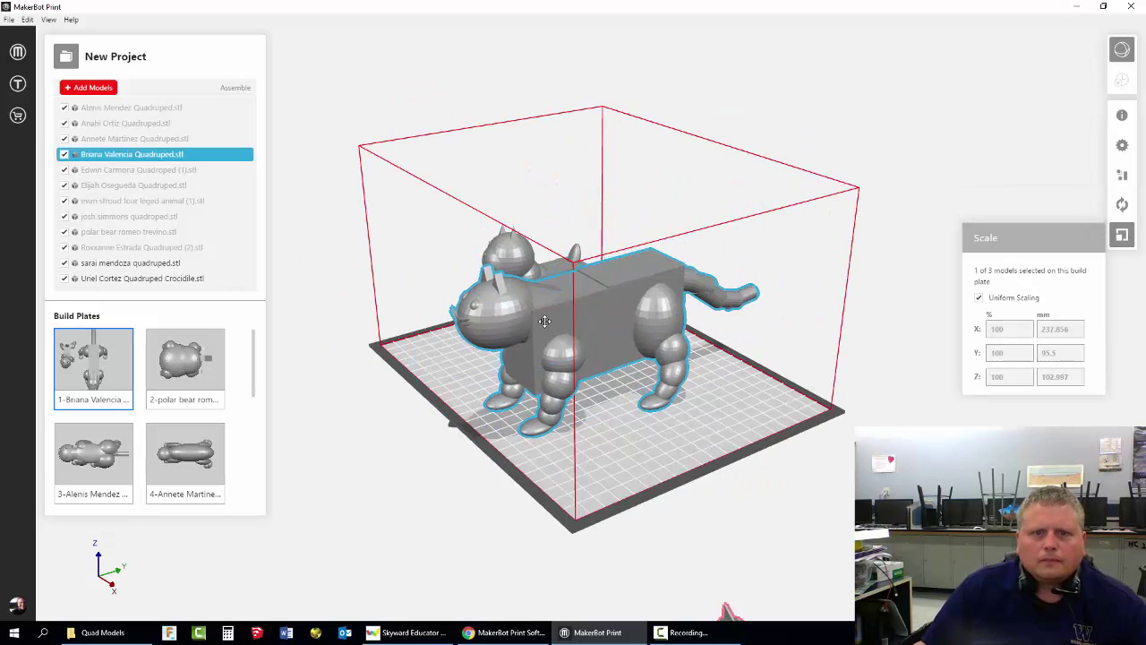
double_click(1072, 329)
text(100)
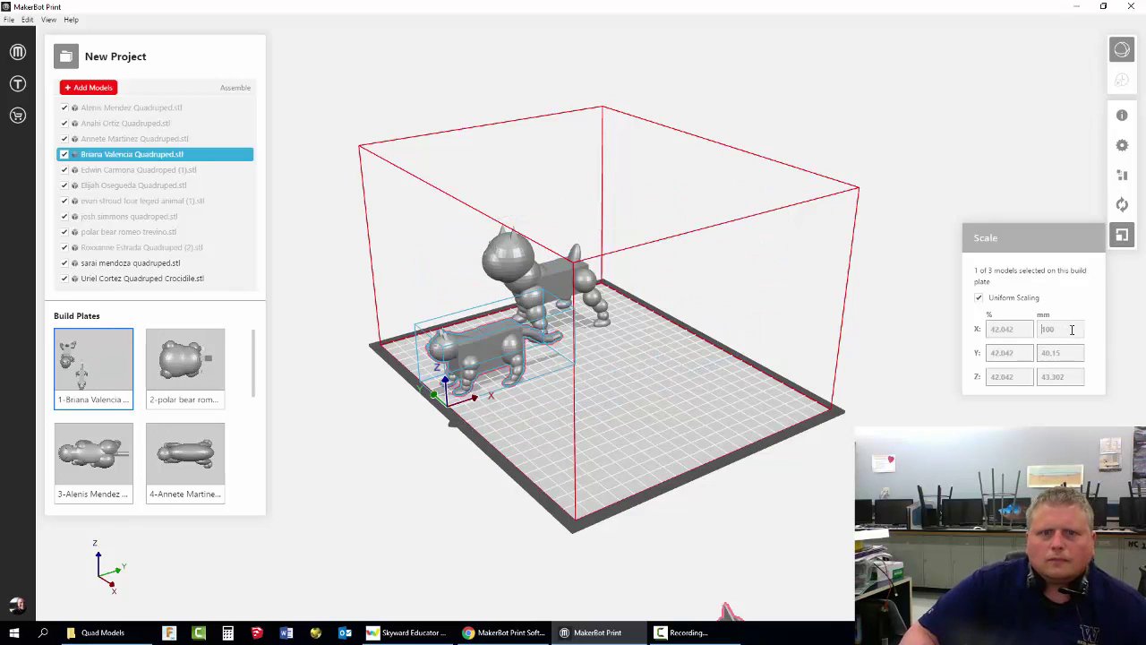
key(BackSpace)
key(BackSpace)
text(20)
key(Return)
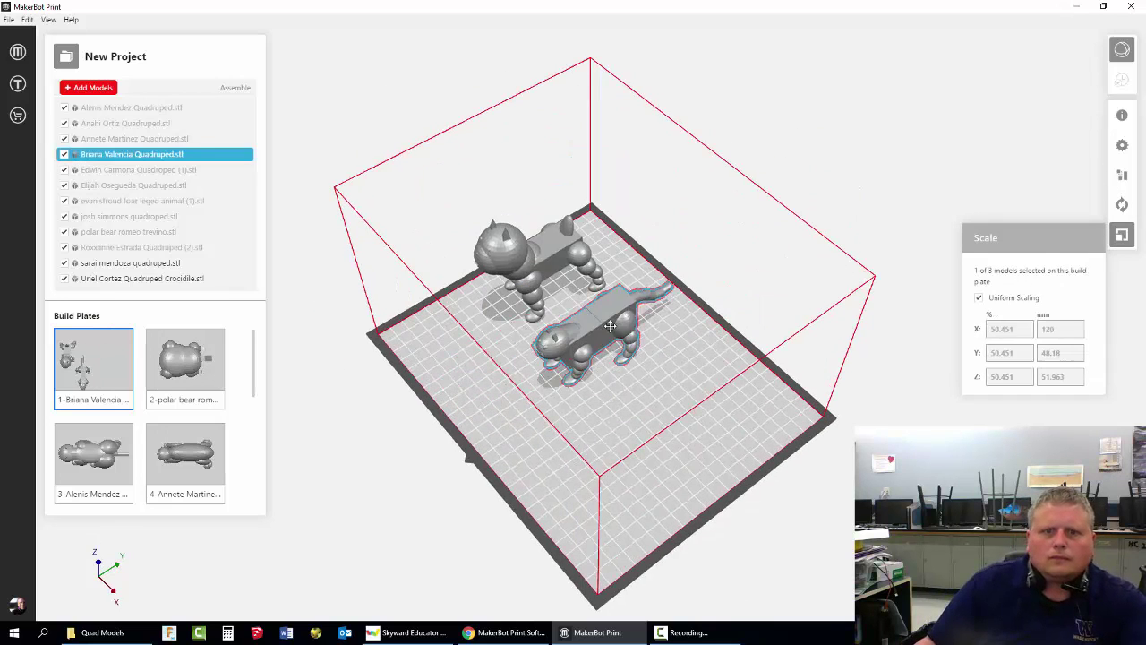
Put the crocodile back on the build plate and rotate it about Z by three +90° increments.
right_drag(627, 447, 662, 376)
click(142, 279)
click(1122, 205)
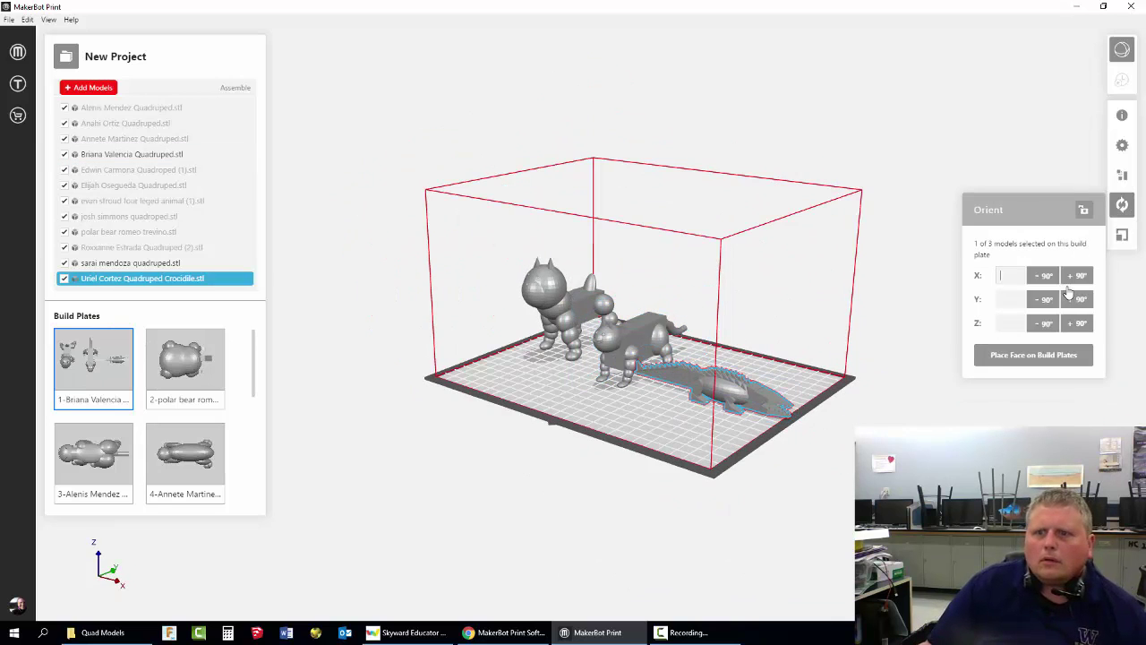
click(1078, 326)
click(1078, 326)
click(1078, 328)
Position the crocodile and the two other quadrupeds side by side on the plate, and finish orienting.
right_drag(707, 233, 685, 332)
drag(672, 291, 687, 355)
mouse_move(622, 335)
mouse_down()
mouse_move(612, 309)
mouse_move(616, 324)
mouse_up()
drag(545, 270, 528, 300)
click(677, 378)
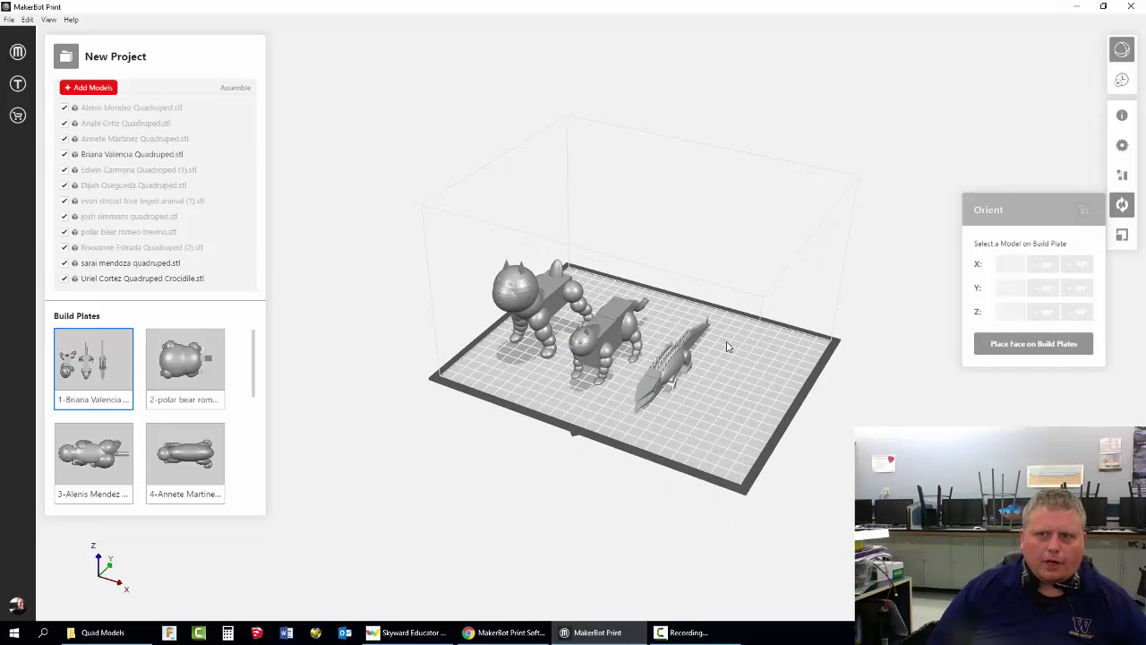
click(1117, 147)
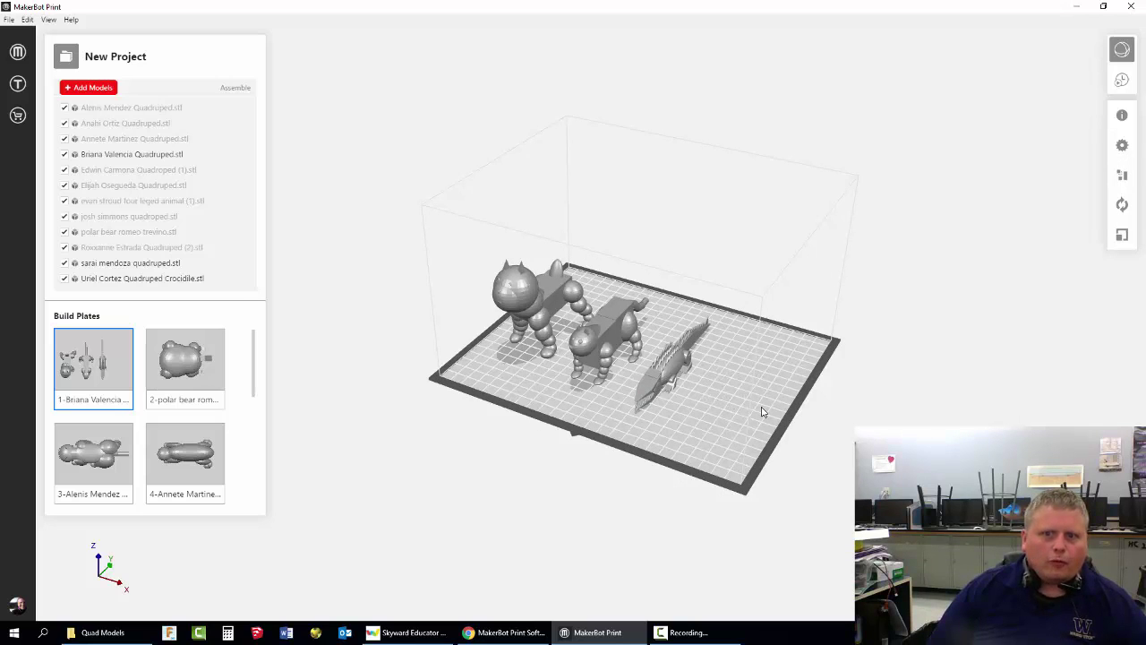
Open the second build plate and select its polar bear model.
click(191, 373)
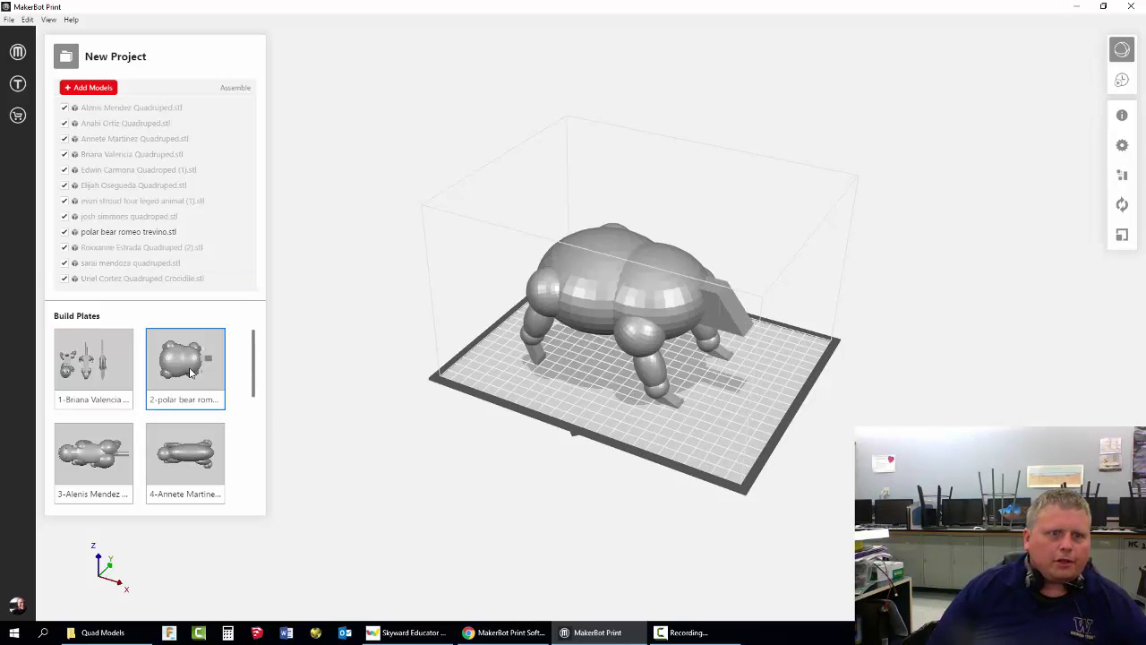
click(120, 368)
click(204, 375)
click(597, 299)
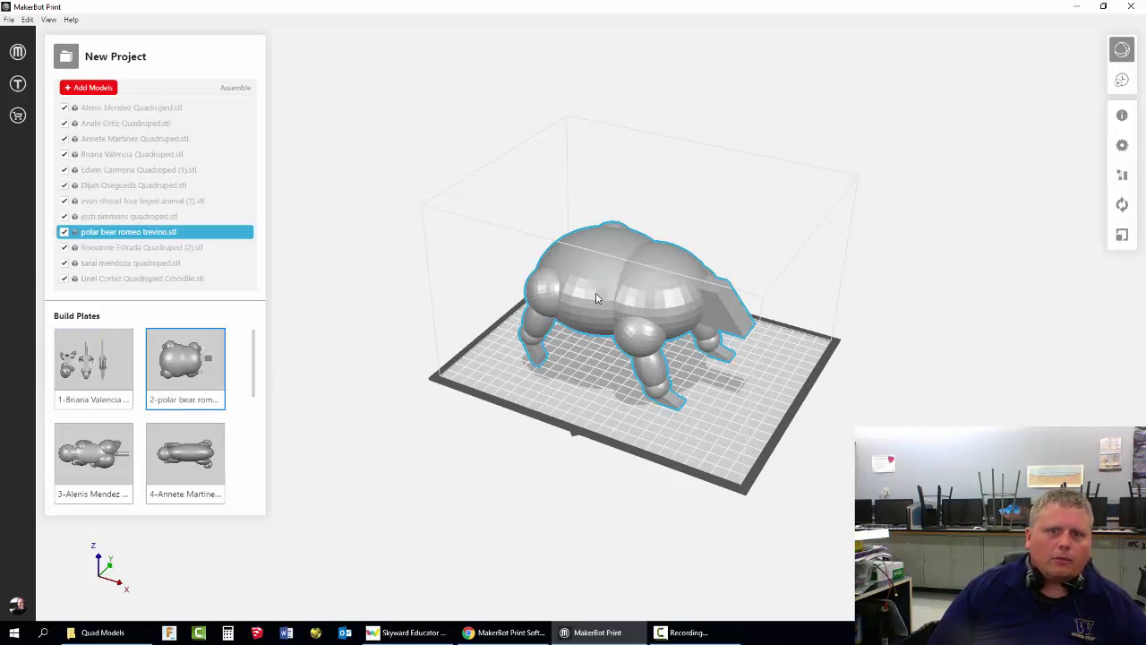
Move the polar bear from build plate 2 to build plate 1 and open build plate 1.
right_click(596, 298)
click(567, 299)
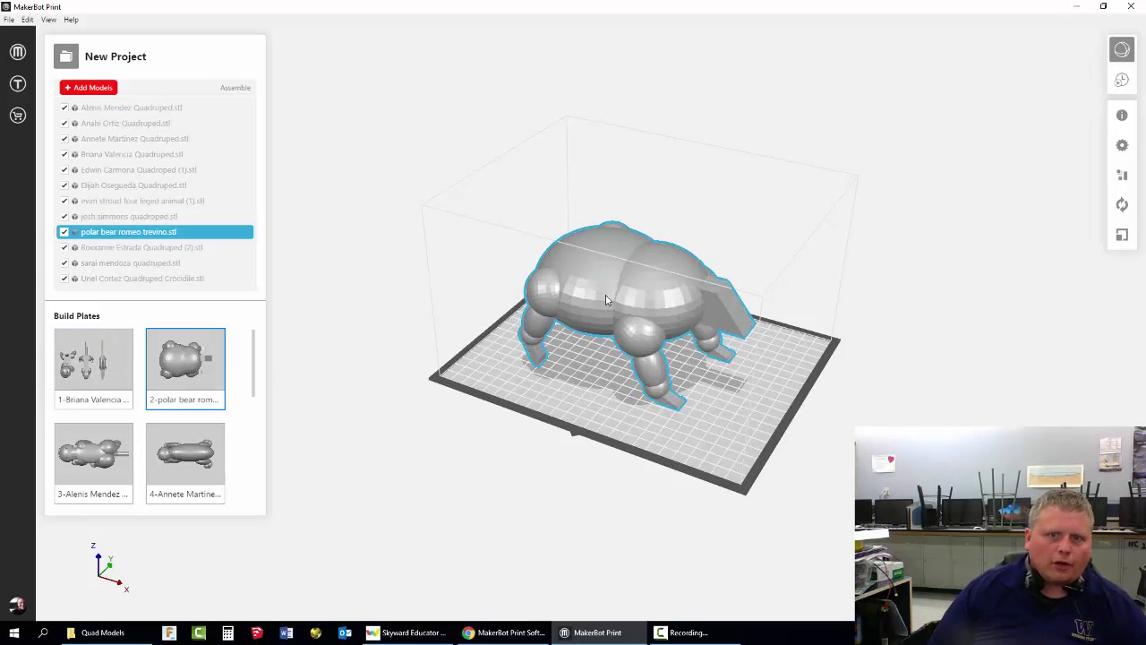
right_click(606, 296)
mouse_move(664, 367)
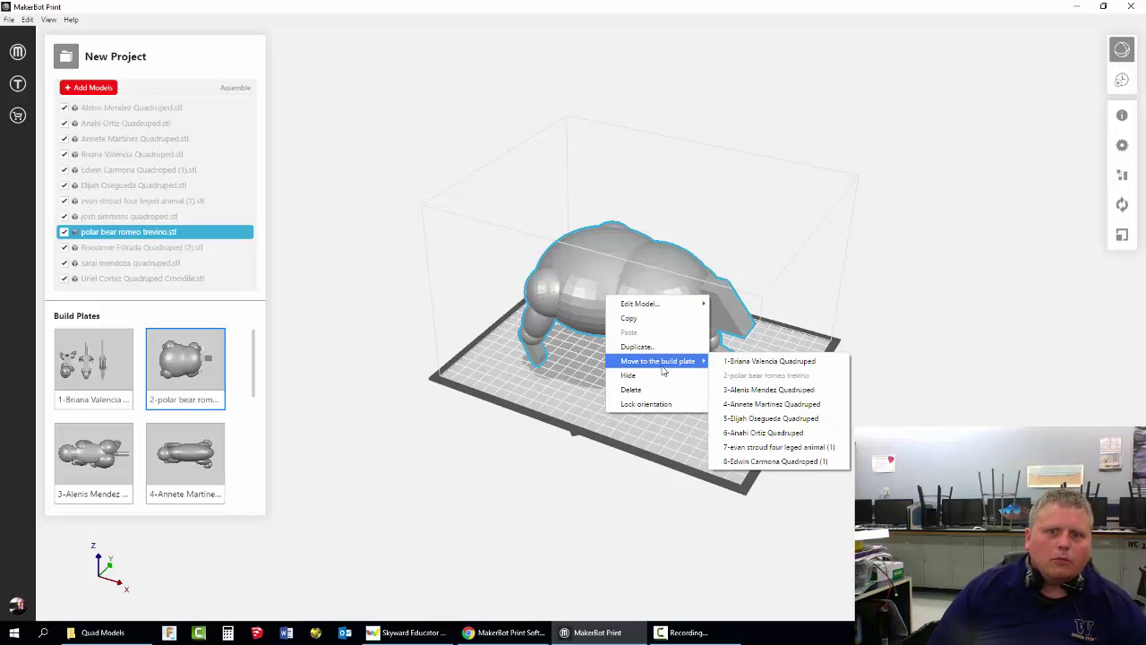
click(779, 362)
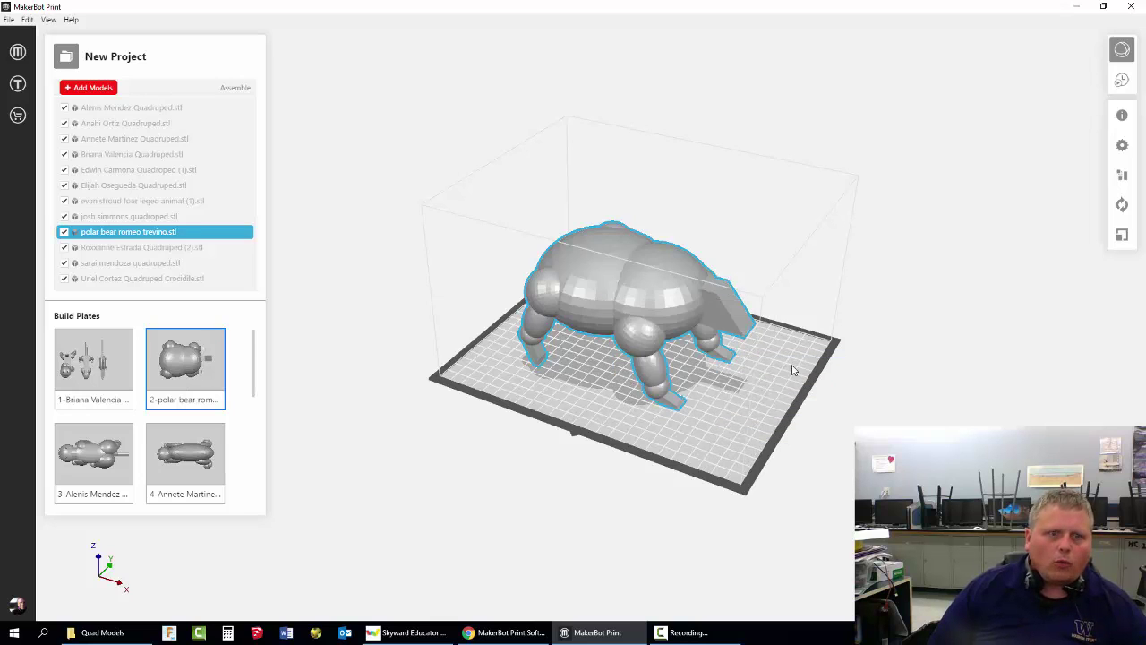
click(119, 365)
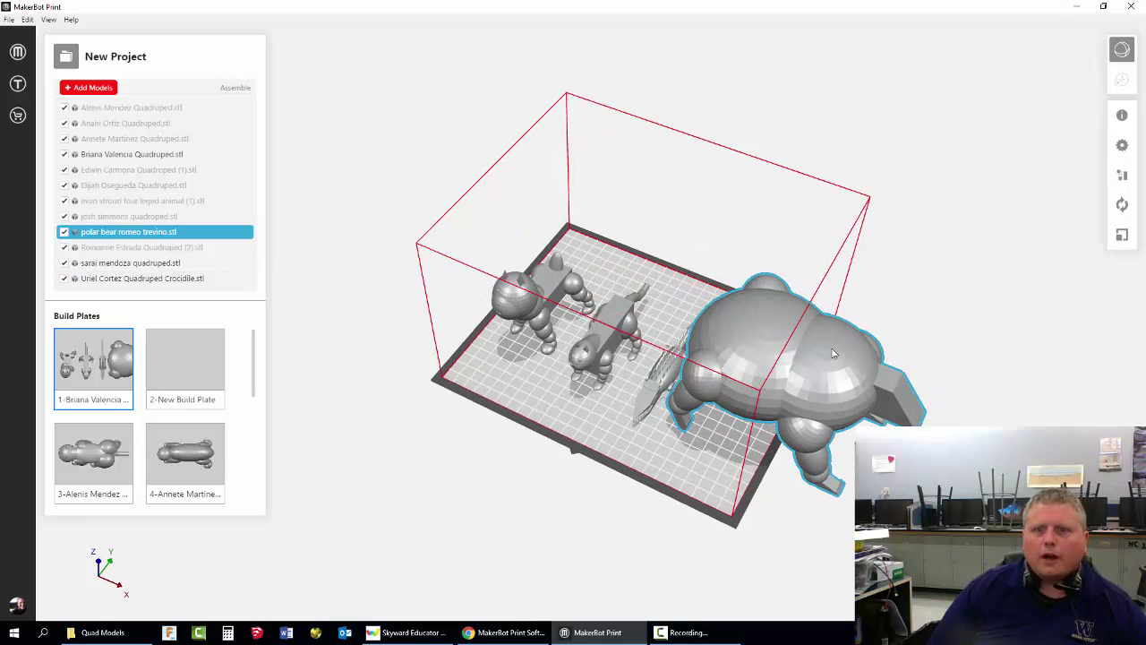
Rotate the polar bear −90° about Z and scale it uniformly to an X size of 80 mm.
click(1122, 204)
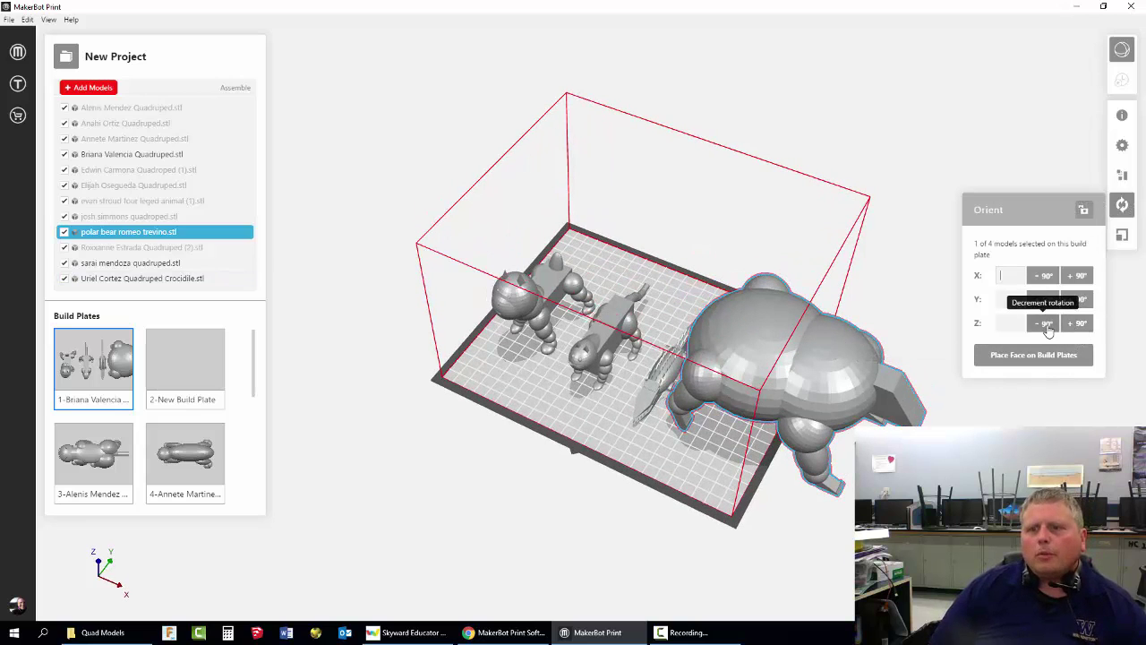
click(1043, 329)
click(1122, 235)
right_drag(905, 322, 824, 291)
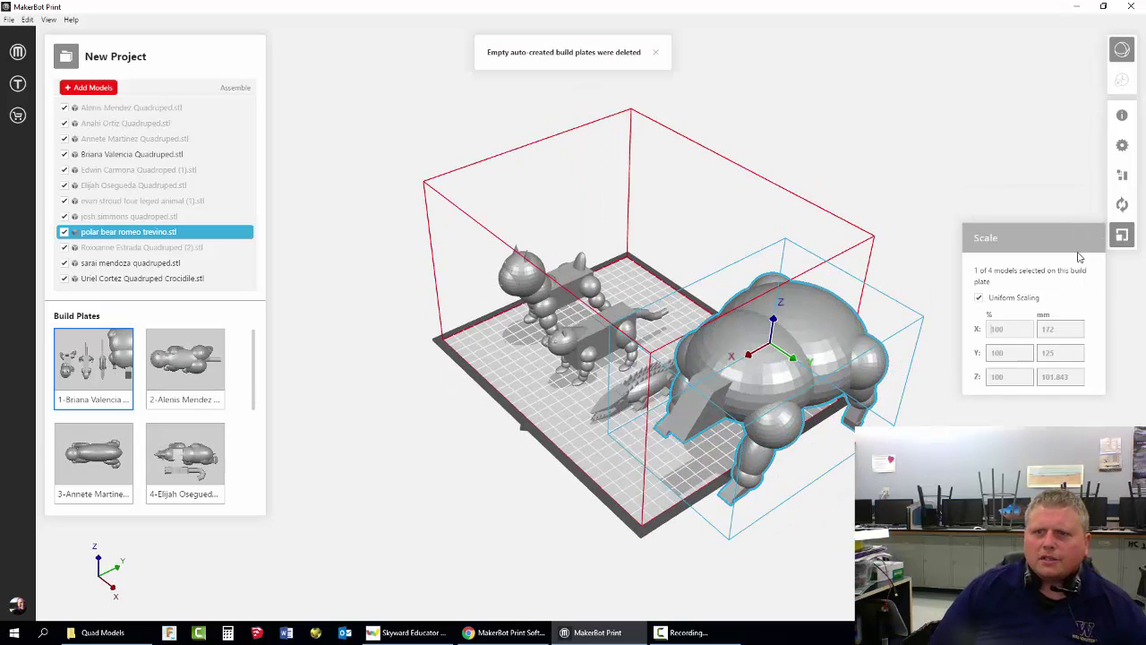
drag(712, 394, 699, 408)
click(1058, 333)
text(80)
key(Return)
Place the scaled polar bear beside the crocodile at the free end of the plate and deselect it.
right_drag(681, 304, 729, 385)
drag(736, 376, 745, 341)
click(737, 409)
right_drag(737, 409, 660, 307)
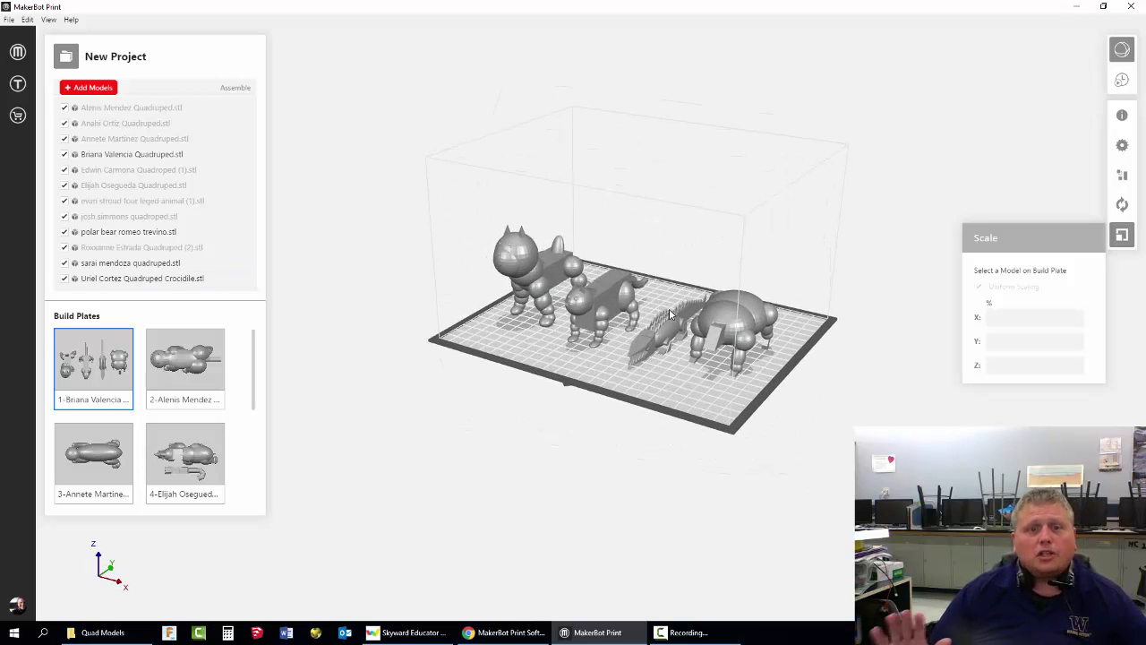
Open build plate 2 and rotate its cat-eared quadruped +90° about Z.
click(191, 379)
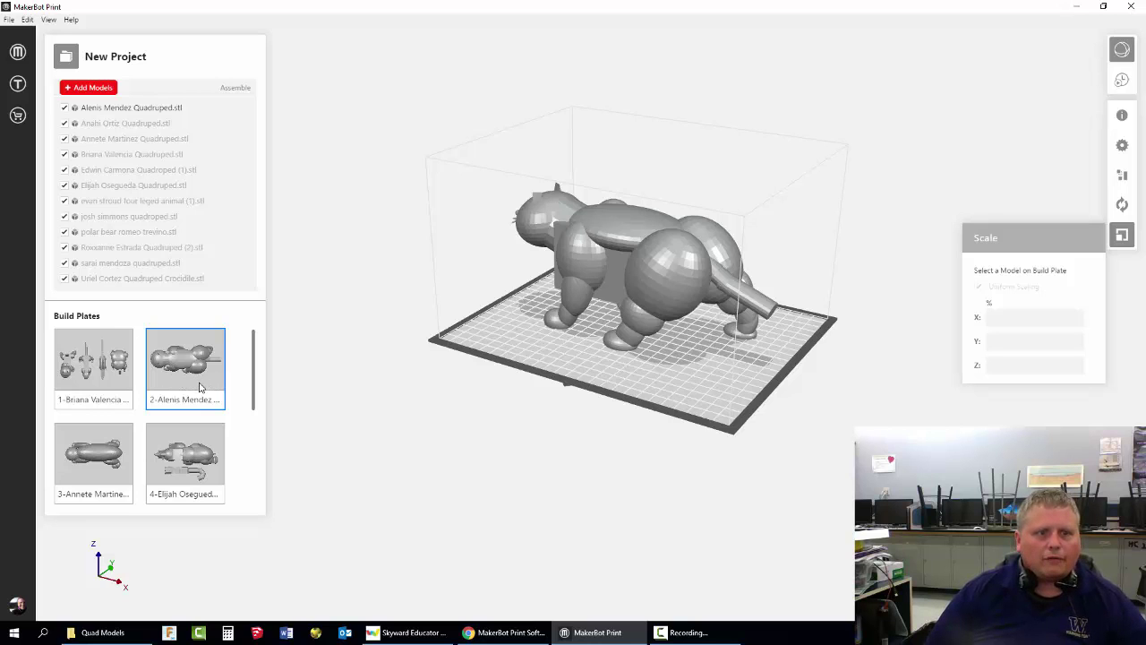
click(565, 261)
right_drag(468, 328, 508, 362)
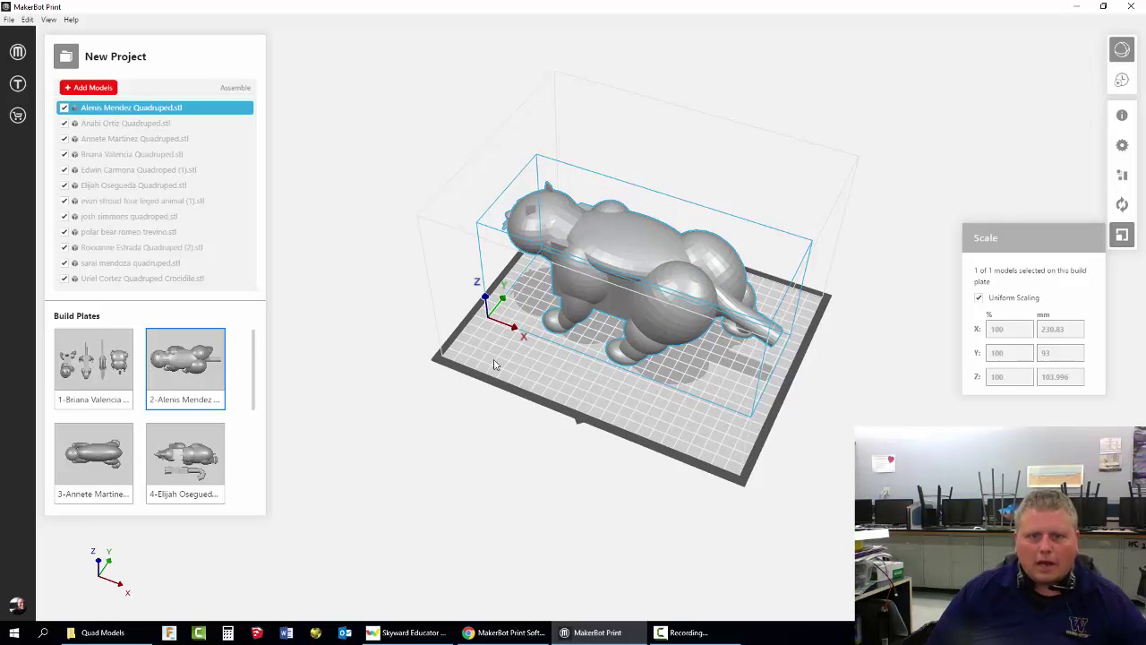
click(1122, 204)
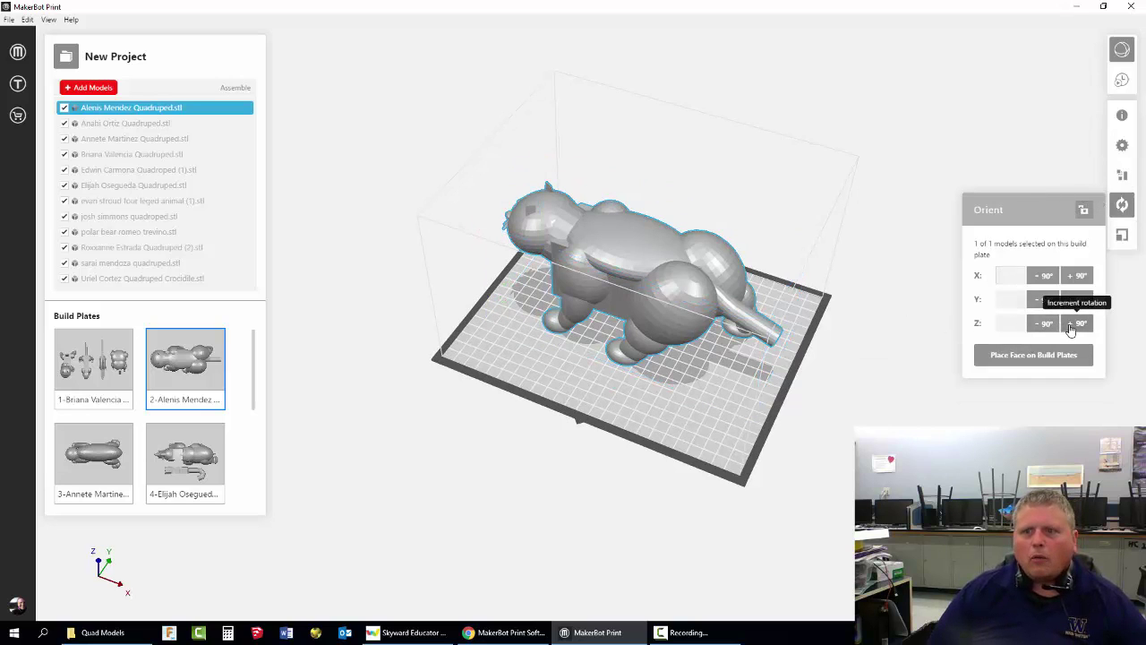
click(1077, 331)
Scale the cat-eared quadruped uniformly to an X size of 90 mm.
click(1121, 234)
double_click(1063, 329)
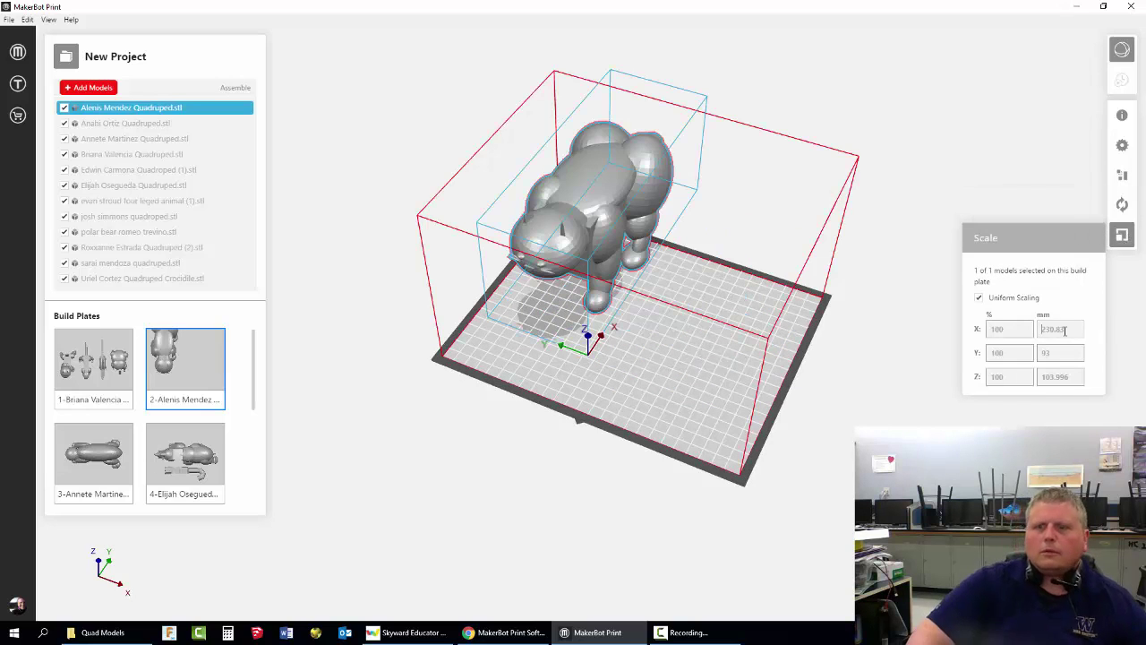
text(90)
key(Return)
right_drag(655, 313, 655, 371)
click(949, 329)
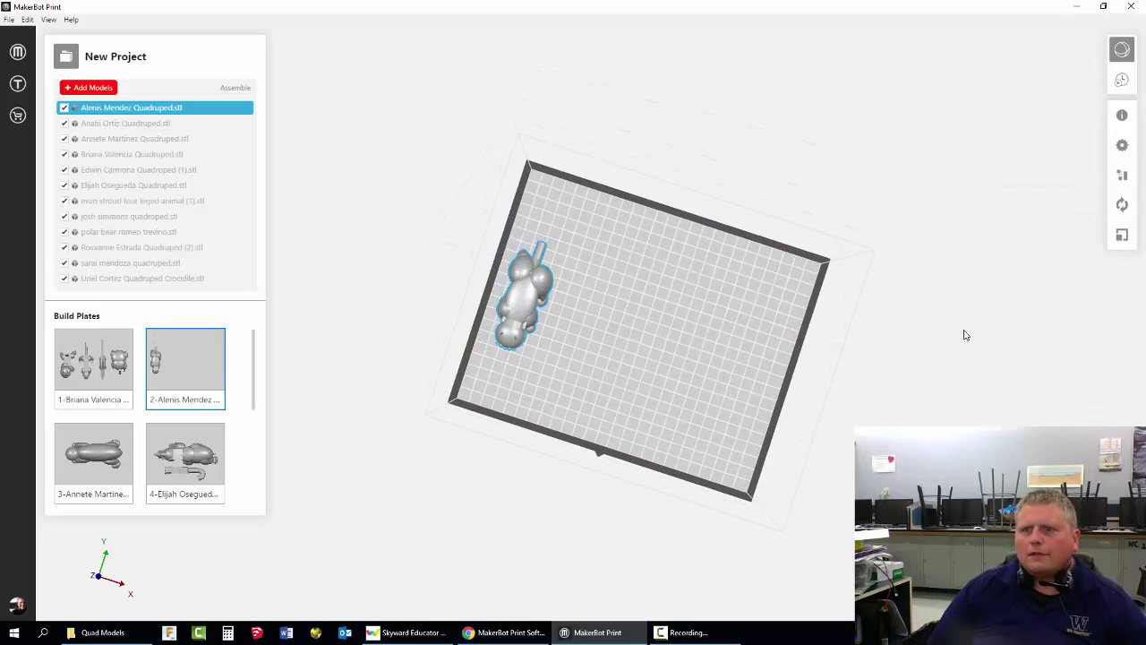
Move the long-bodied quadruped from build plate 3 to build plate 2 and open build plate 2.
click(88, 456)
right_click(636, 328)
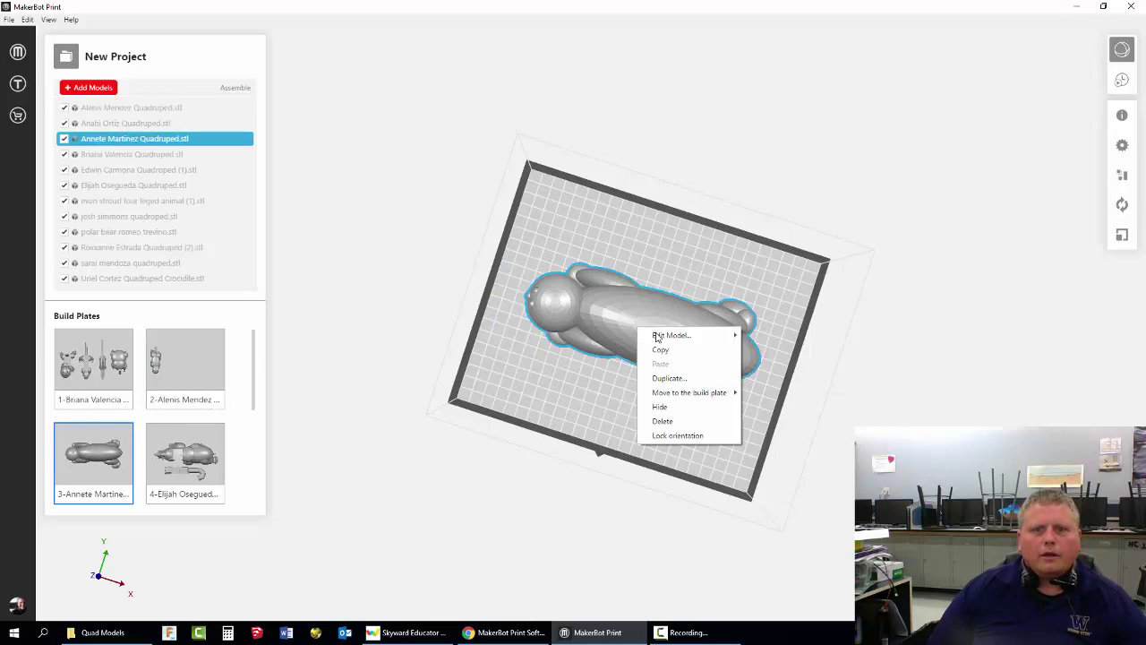
mouse_move(704, 396)
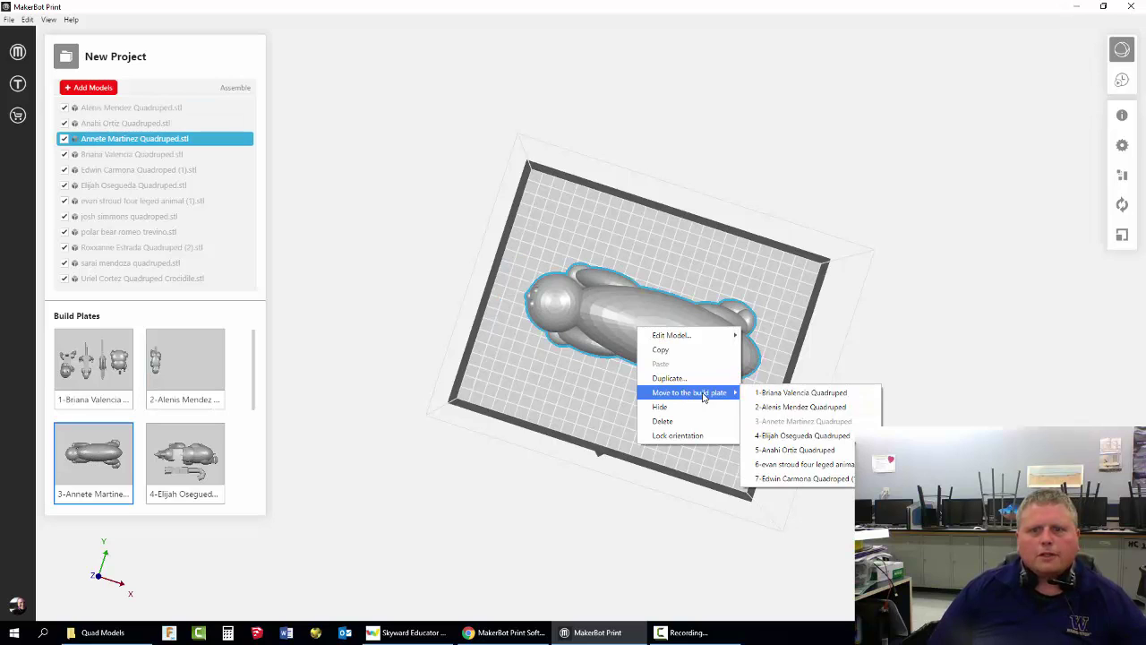
click(821, 409)
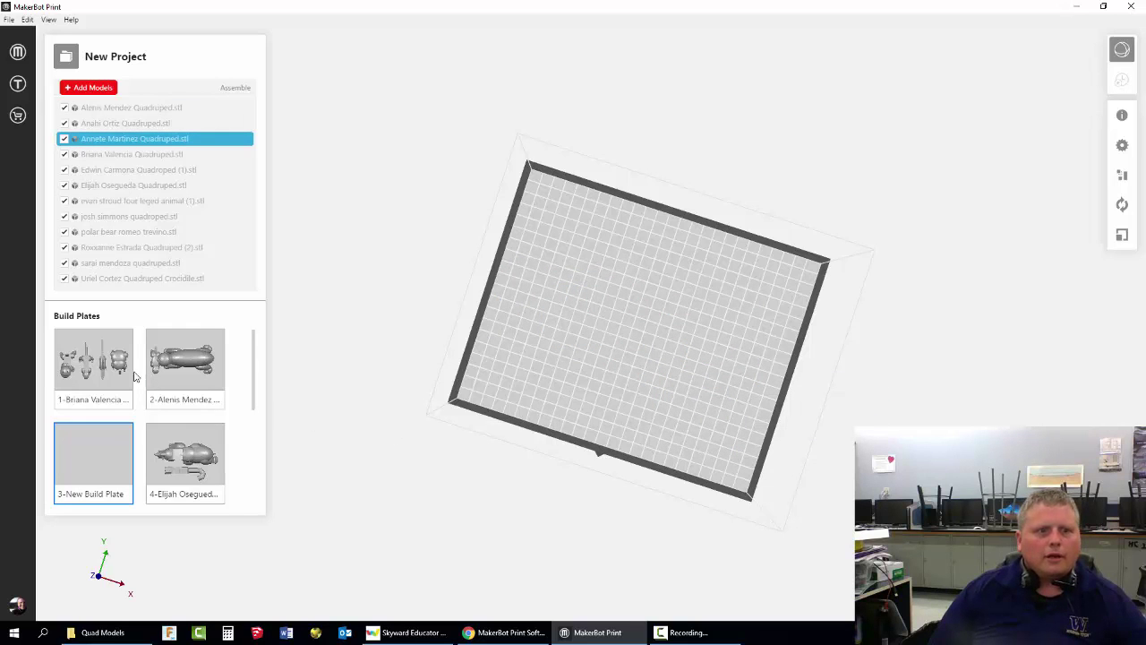
click(165, 376)
click(98, 466)
click(185, 459)
click(185, 363)
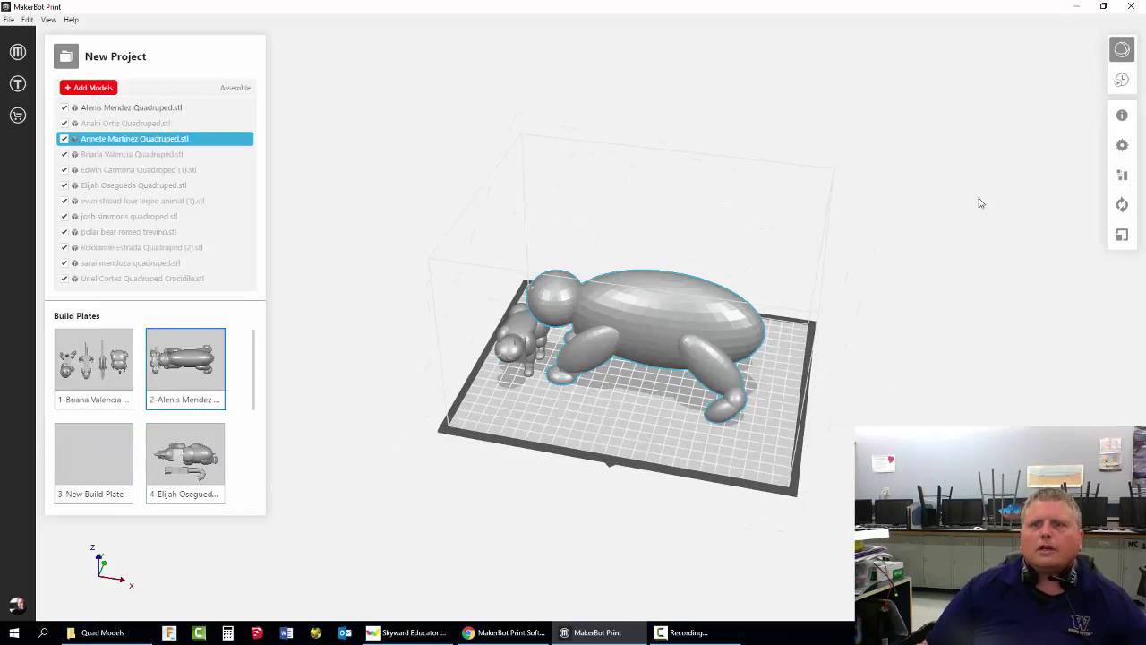
Rotate the long-bodied quadruped about Z so its head faces the front edge of the plate.
click(1122, 235)
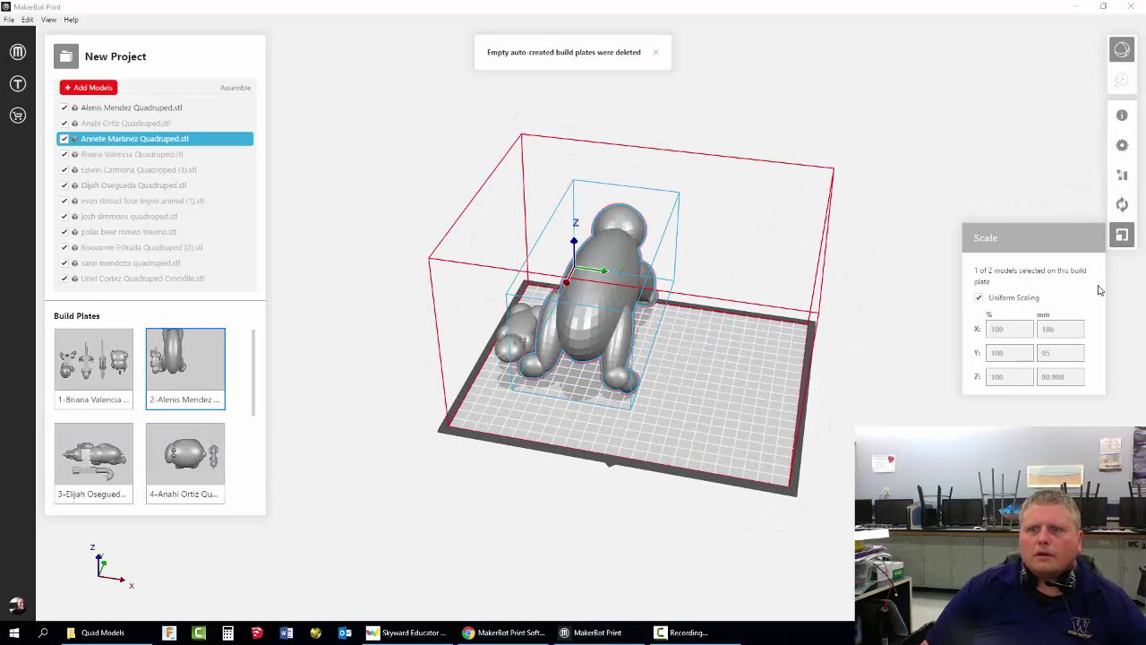
click(1122, 204)
click(1080, 322)
Scale the long-bodied quadruped uniformly to an X size of 100 mm and finish scaling.
click(1122, 235)
double_click(1051, 328)
text(100)
key(Return)
right_drag(596, 223, 588, 340)
click(688, 317)
click(1122, 235)
Open build plate 3 and move its boxy quadruped with the curved end to build plate 2.
click(96, 460)
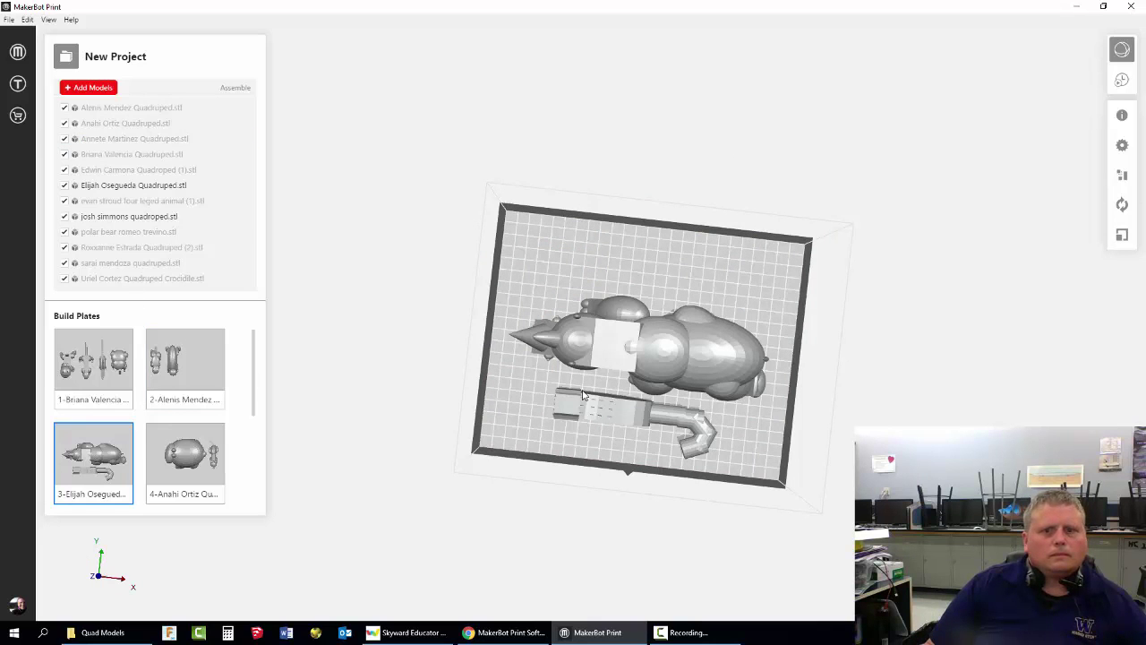
click(609, 409)
right_click(609, 409)
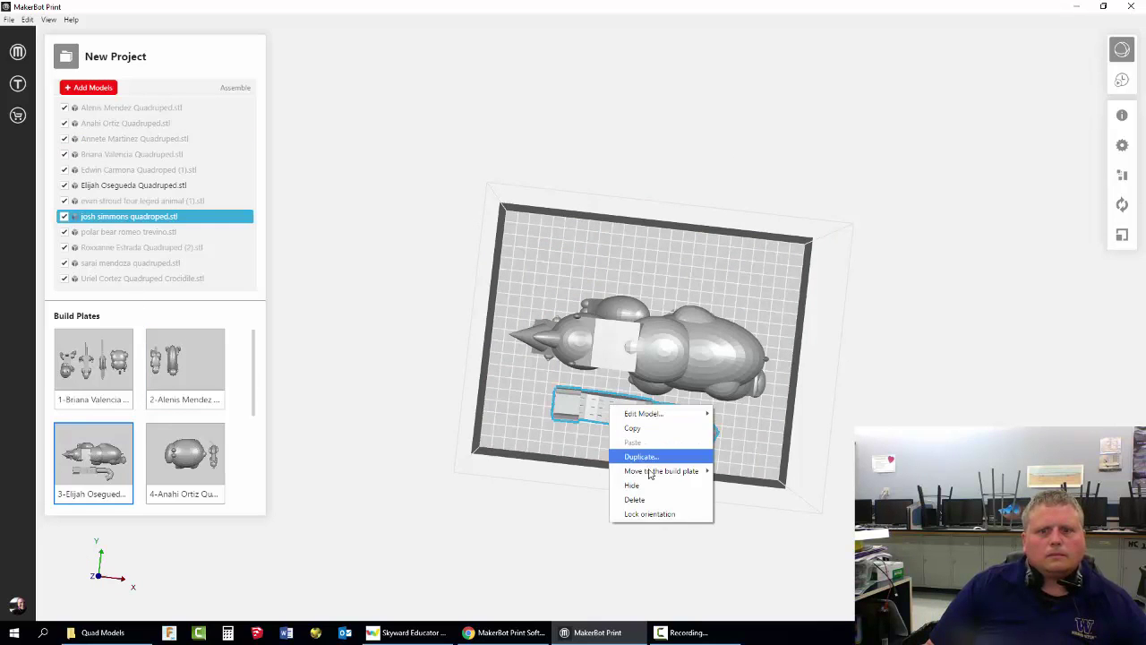
mouse_move(650, 474)
click(761, 484)
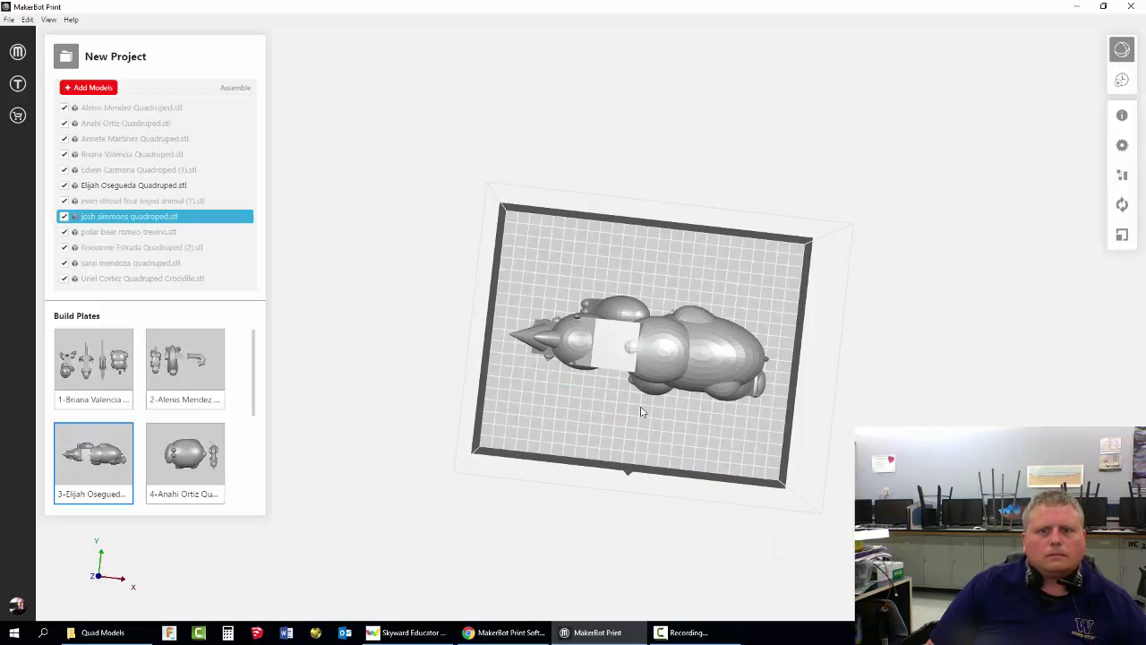
Move the horned quadruped from build plate 3 to build plate 2 and open build plate 2.
right_click(624, 357)
mouse_move(673, 419)
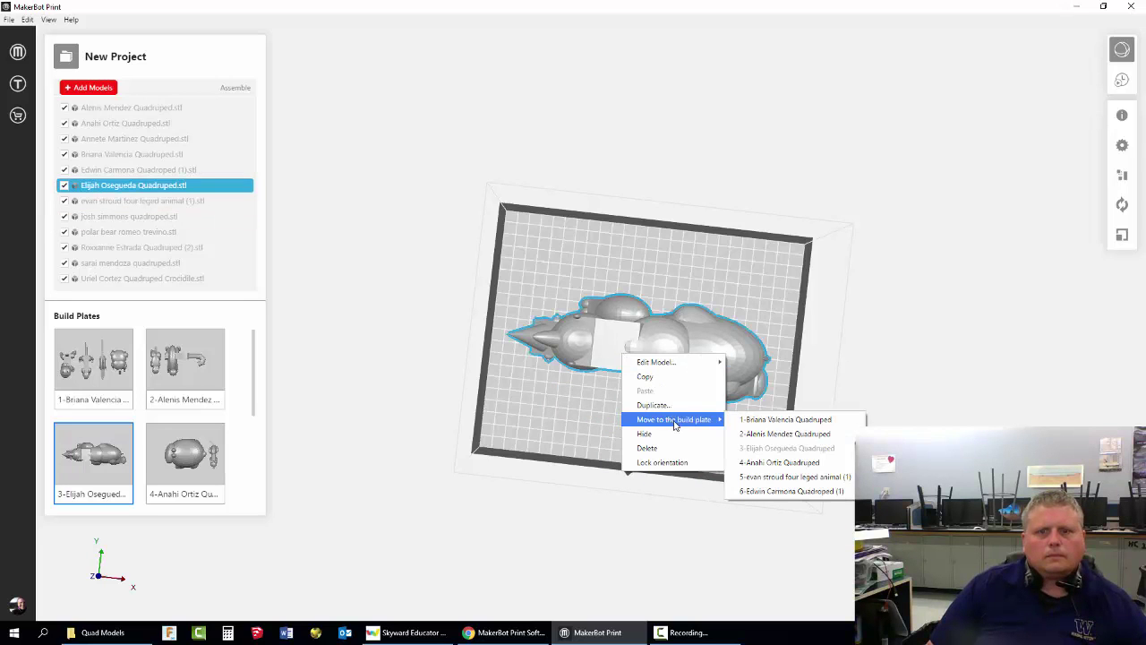
click(763, 435)
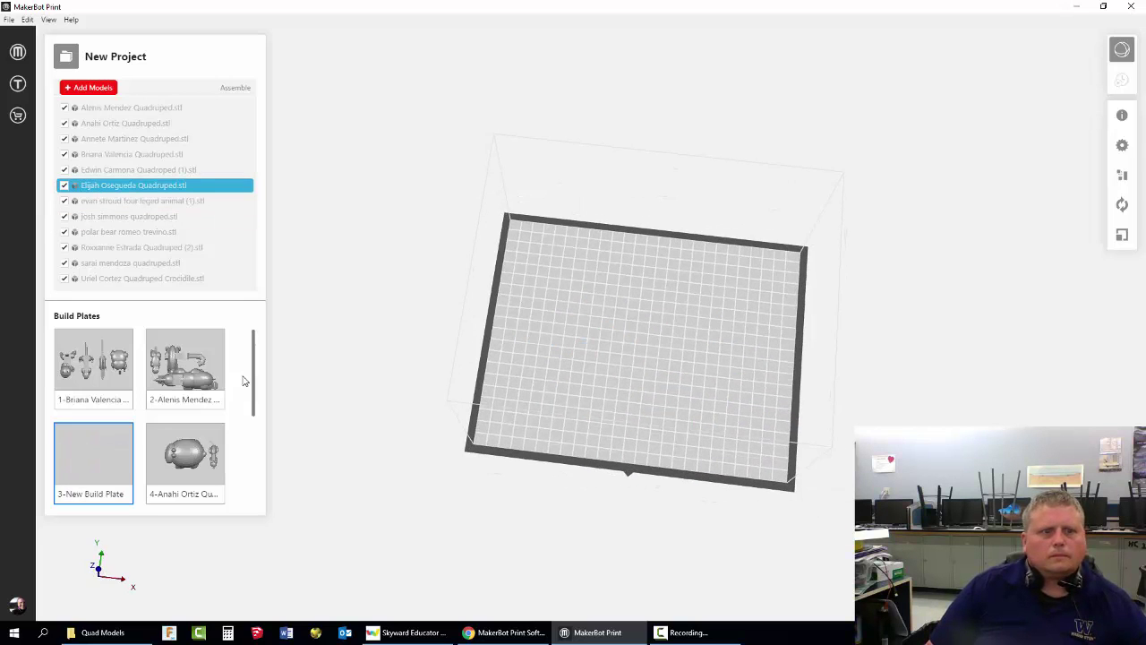
click(179, 368)
Shift the boxy quadruped away from the others and rotate it about Z by three −90° increments.
drag(630, 311, 703, 302)
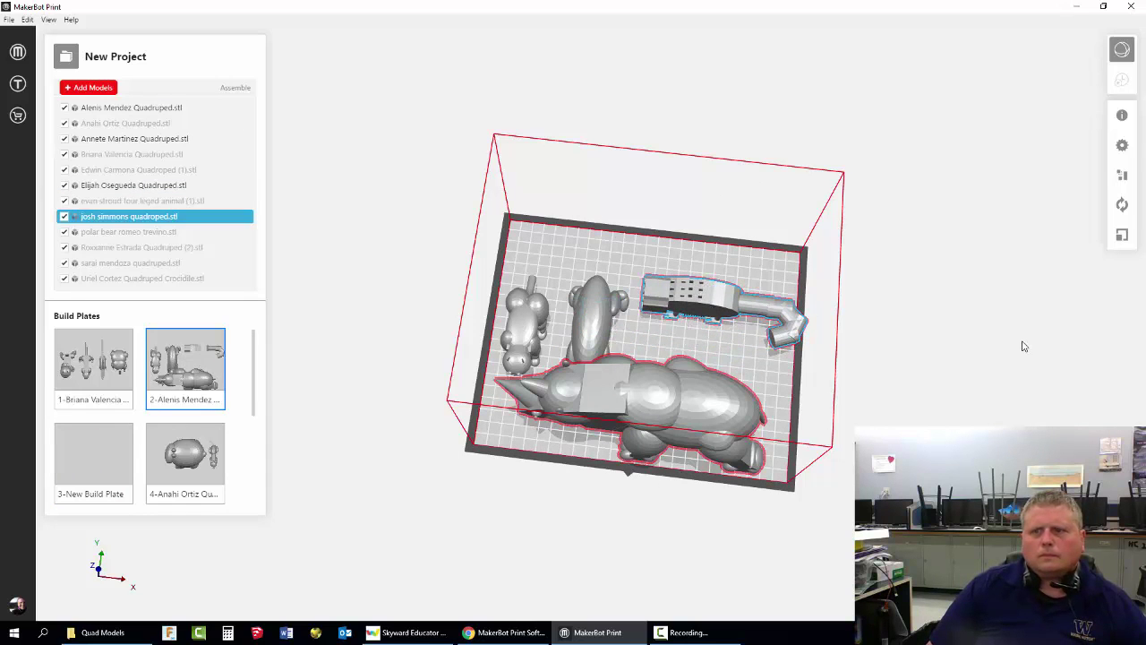
click(1121, 204)
click(1047, 324)
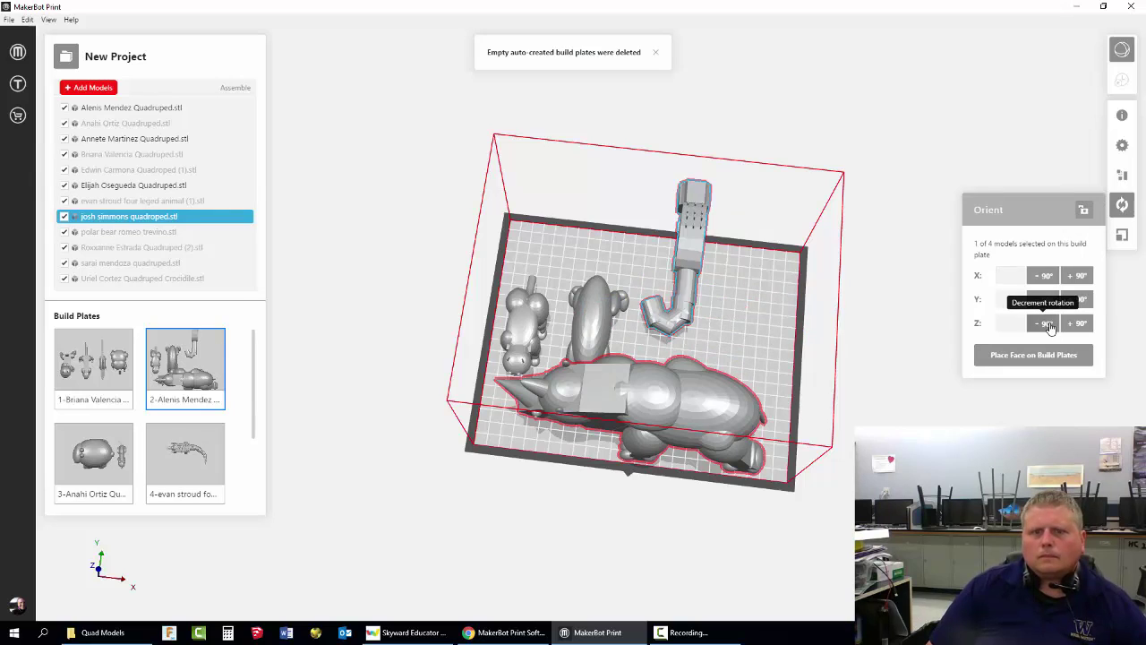
click(1051, 327)
click(1051, 328)
Rotate the horned quadruped +90° about Z and place it at the free end of the plate.
click(717, 393)
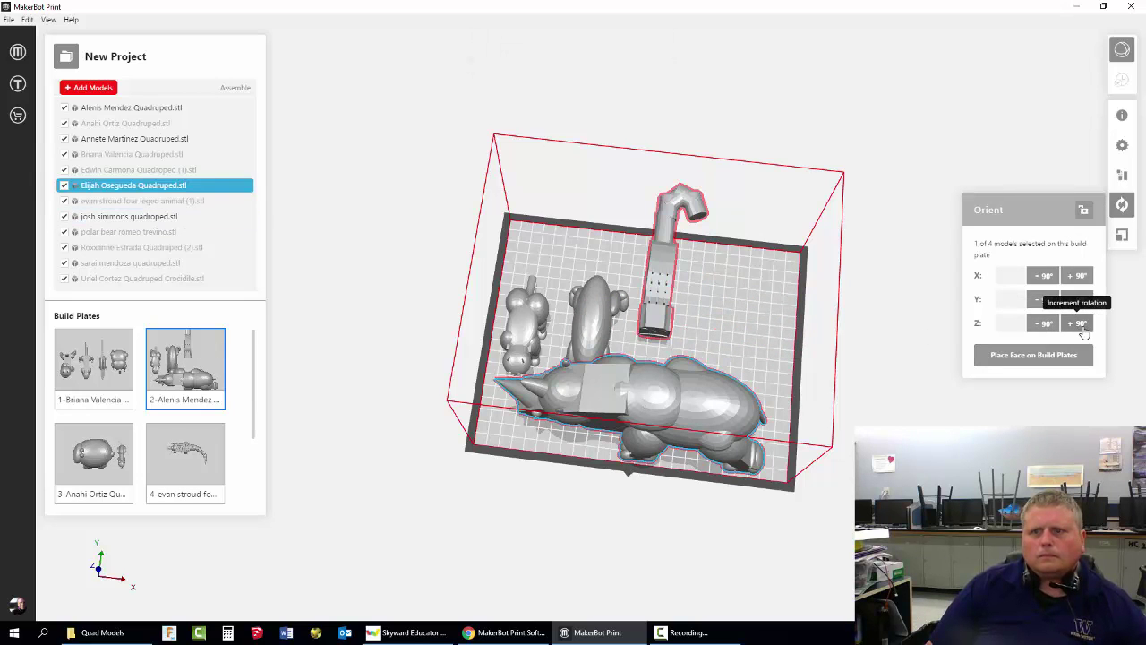
click(1083, 331)
drag(573, 340, 783, 376)
Scale the boxy quadruped uniformly to an X size of 100 mm and place it between the long-bodied and horned models.
click(661, 273)
click(1122, 235)
click(1066, 331)
key(BackSpace)
key(BackSpace)
key(BackSpace)
text(8.0)
key(Return)
drag(662, 282, 653, 338)
double_click(1062, 332)
text(100)
key(Return)
Scale the horned quadruped uniformly to an X size of 90 mm.
click(786, 376)
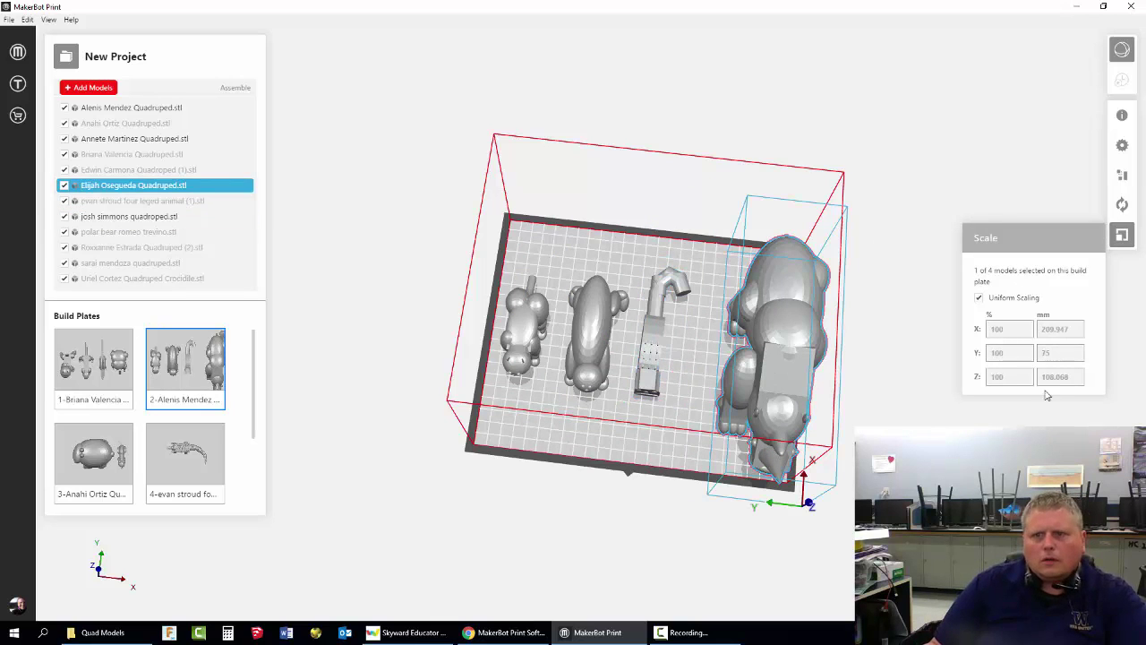
drag(1075, 333, 964, 200)
text(90)
key(Return)
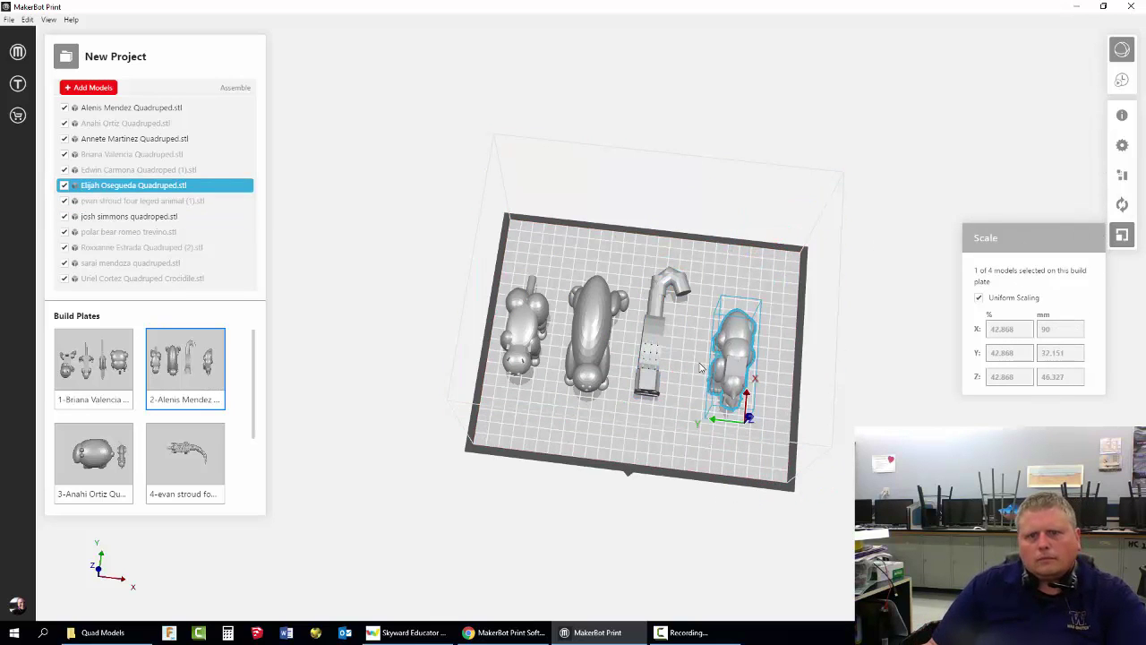
Space the four quadrupeds side by side across build plate 2 with clear gaps between them.
drag(644, 362, 666, 367)
drag(596, 347, 616, 351)
drag(735, 359, 745, 361)
drag(674, 360, 684, 363)
click(637, 435)
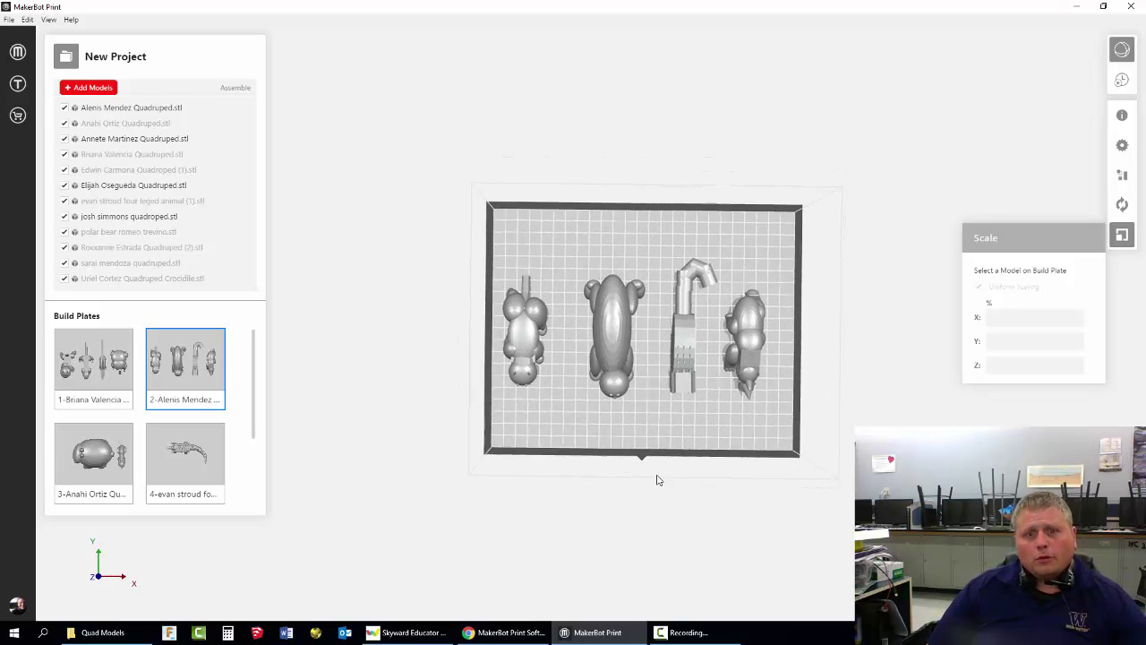
click(531, 357)
drag(532, 357, 535, 357)
drag(609, 351, 606, 350)
click(655, 350)
right_drag(700, 430, 645, 357)
Open build plate 3 and rotate its large round-bodied quadruped +90° about Z.
click(86, 454)
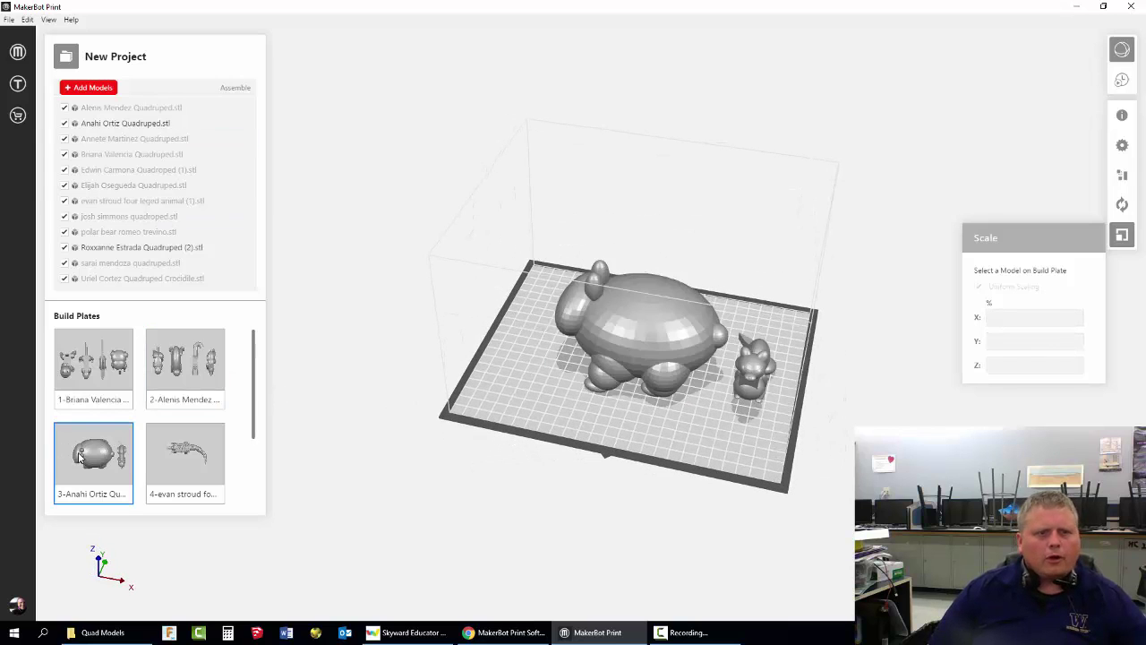
scroll(93, 453, down, 2)
scroll(92, 454, up, 1)
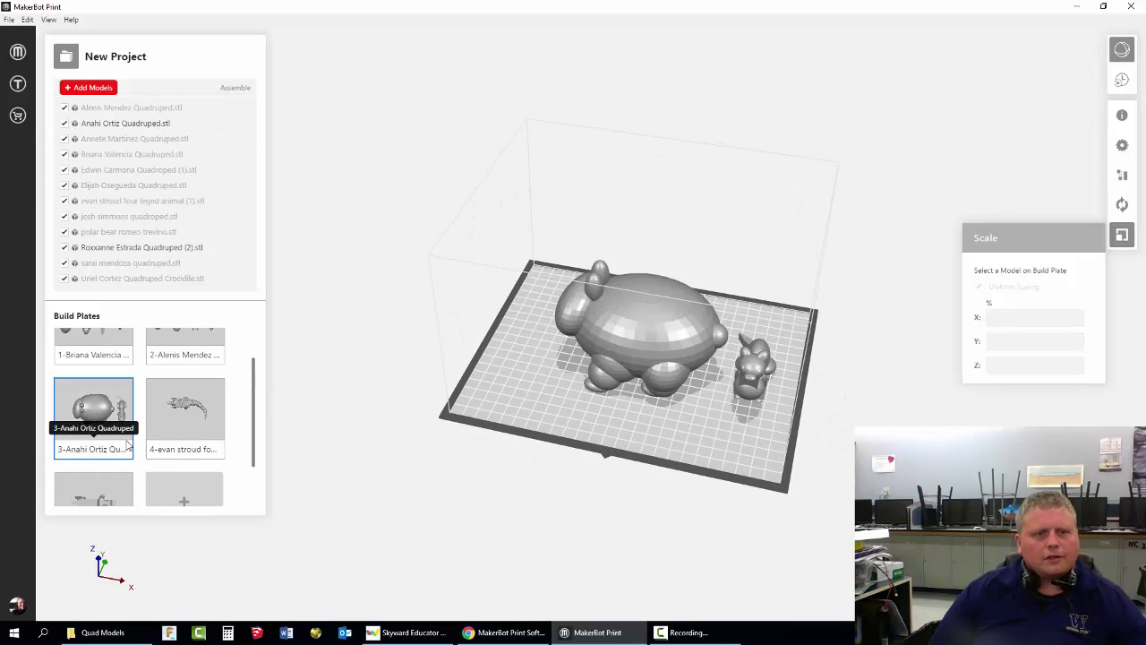
click(653, 331)
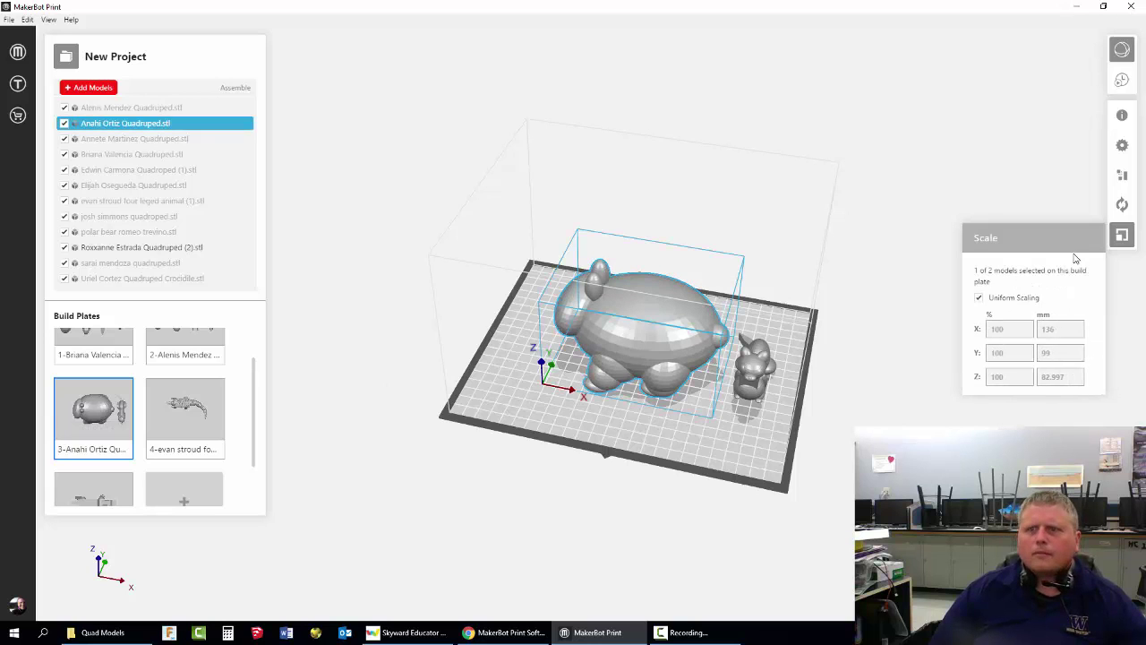
click(1122, 204)
click(1077, 330)
Scale the round-bodied quadruped uniformly to an X size of 70 mm and deselect it.
click(1122, 235)
click(1026, 326)
double_click(1062, 328)
text(70)
key(Return)
click(842, 358)
Place the round-bodied quadruped and the small one side by side at one end of build plate 3.
right_drag(716, 268, 727, 360)
drag(577, 336, 542, 325)
drag(759, 346, 613, 346)
Move the spiky long-tailed quadruped from build plate 4 to build plate 3 and open build plate 3.
click(189, 407)
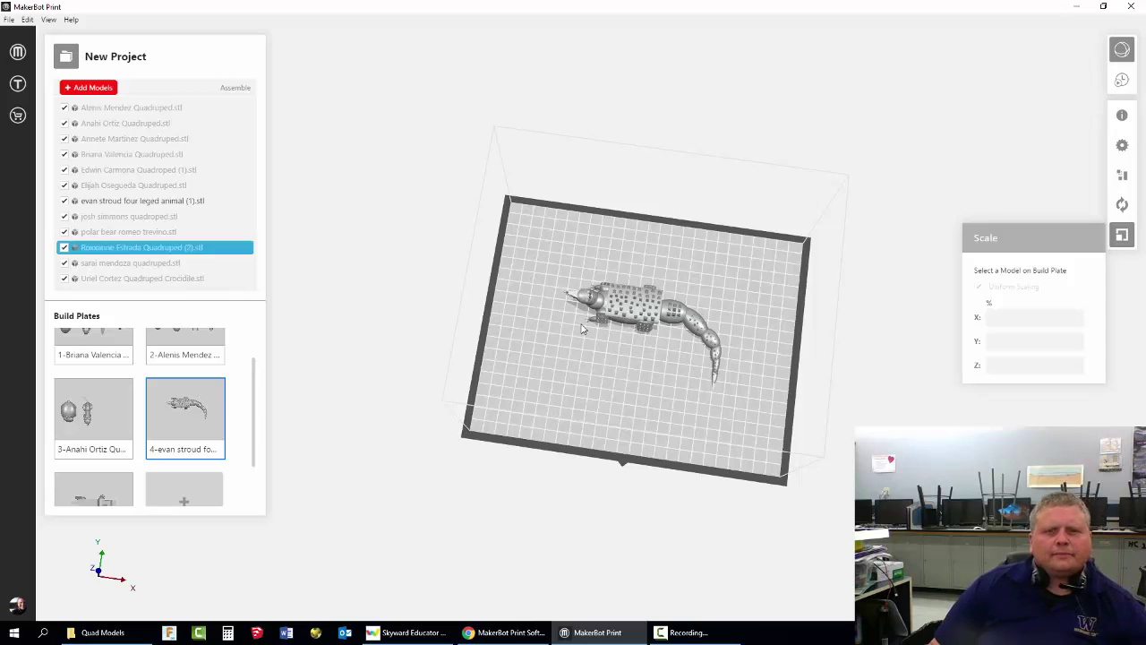
click(608, 324)
right_click(624, 305)
mouse_move(708, 370)
click(779, 399)
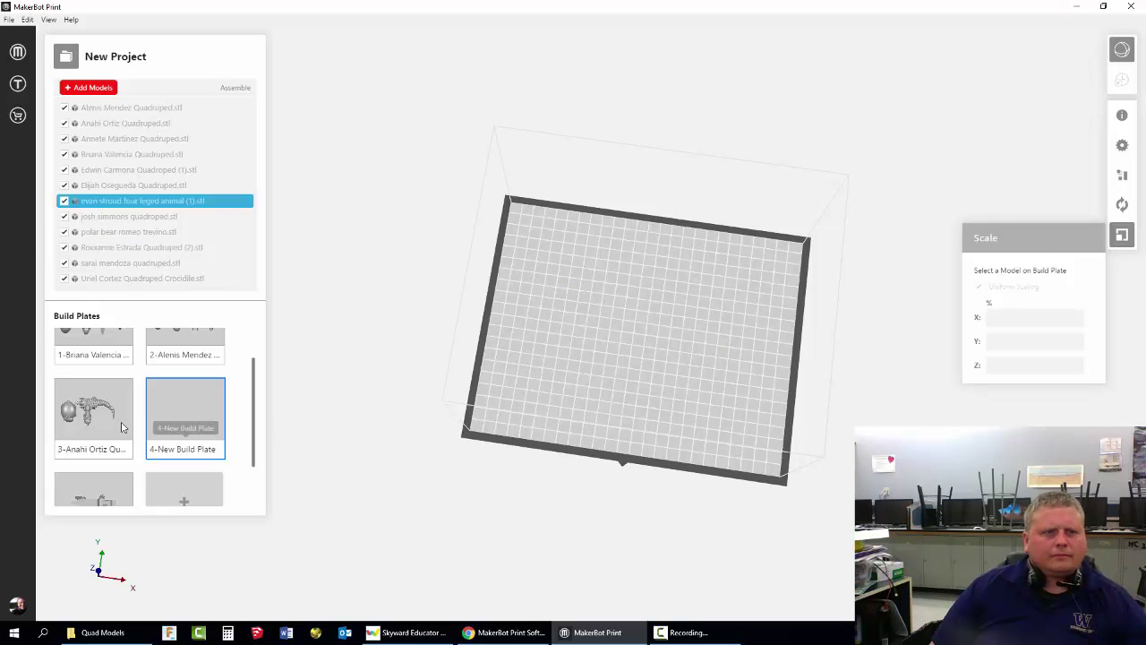
click(93, 413)
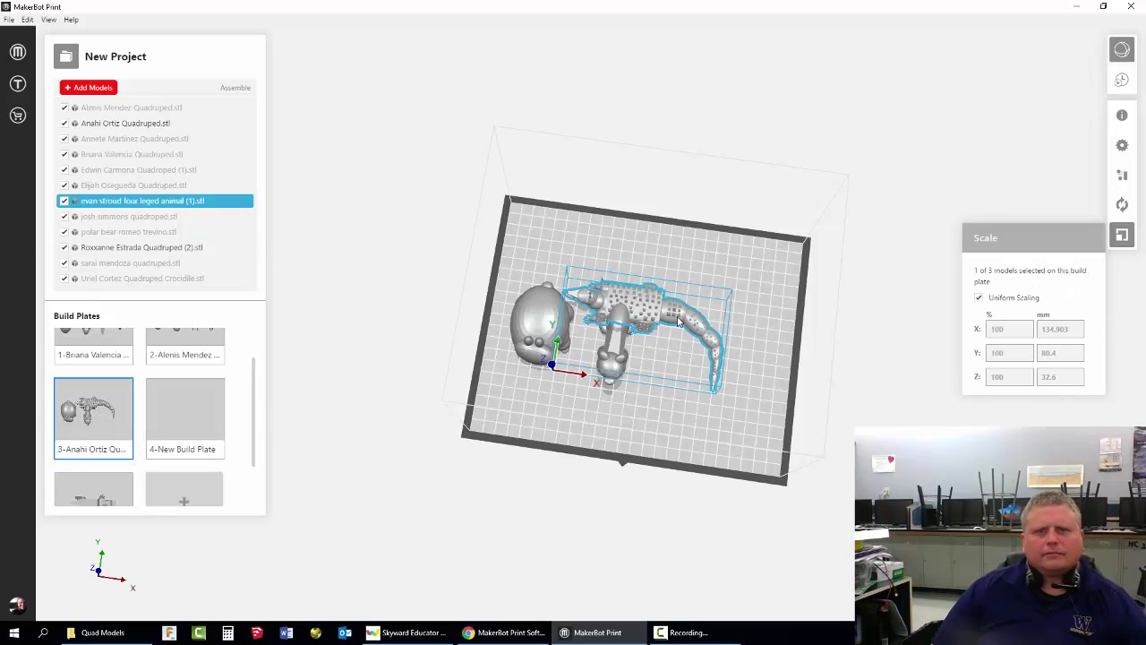
Rotate the spiky long-tailed quadruped +90° about Z so its head faces the plate's front edge.
click(1121, 204)
click(1077, 323)
click(1077, 325)
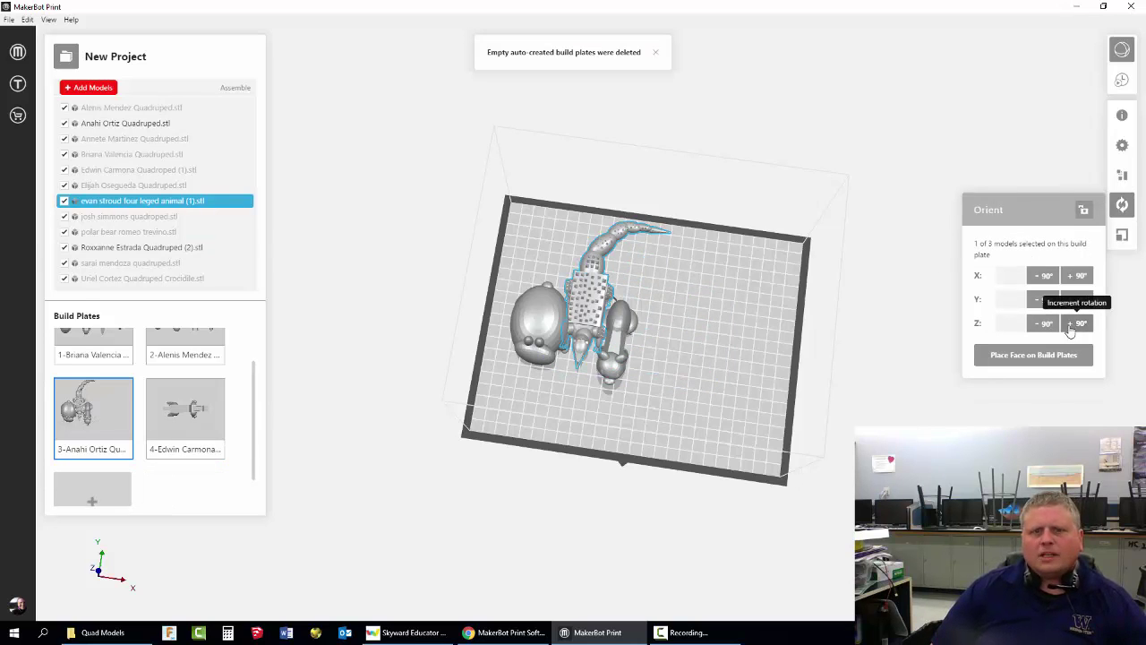
Move the spiky long-tailed quadruped to the open area of build plate 3, beside the small quadruped.
click(1122, 235)
drag(591, 301, 679, 334)
mouse_move(793, 388)
mouse_down()
mouse_move(791, 277)
mouse_move(794, 365)
mouse_up()
Scale the spiky long-tailed quadruped uniformly to an X size of 105 mm.
click(1117, 238)
click(674, 331)
click(1121, 236)
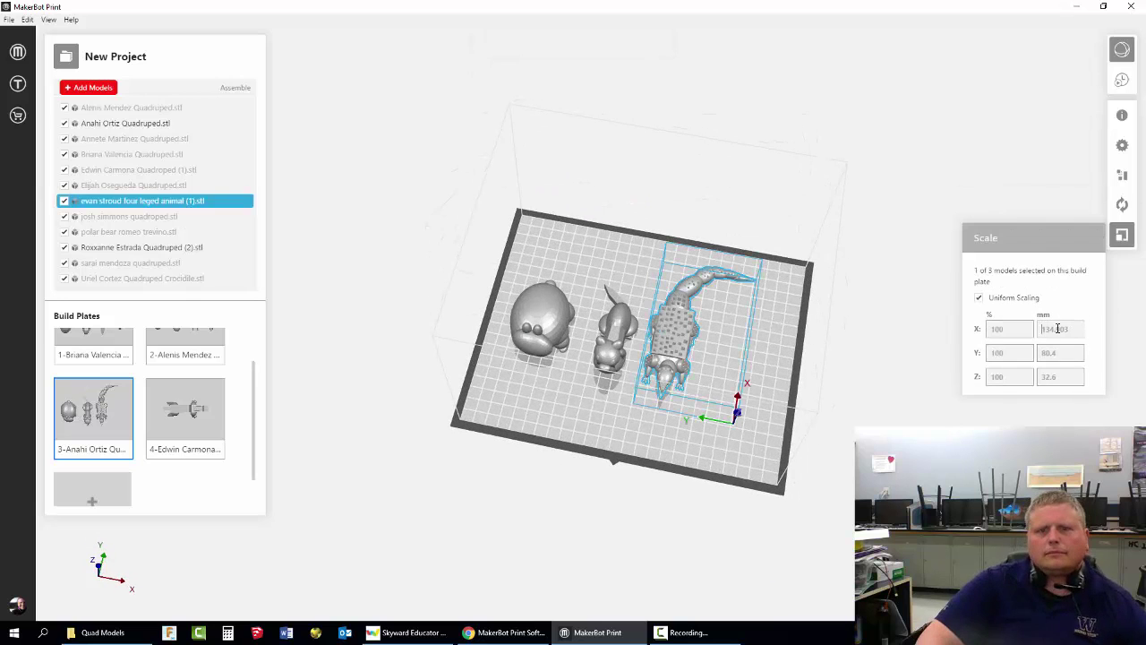
text(90)
key(Return)
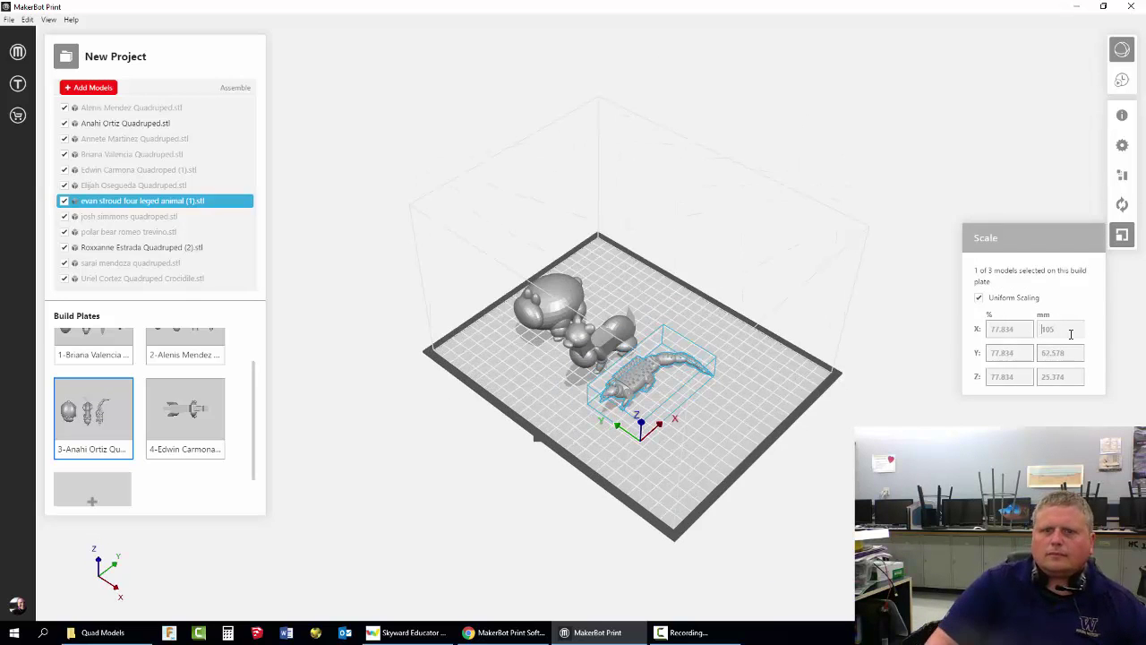
Move the blocky quadruped from build plate 4 to build plate 3 and open build plate 3.
click(188, 421)
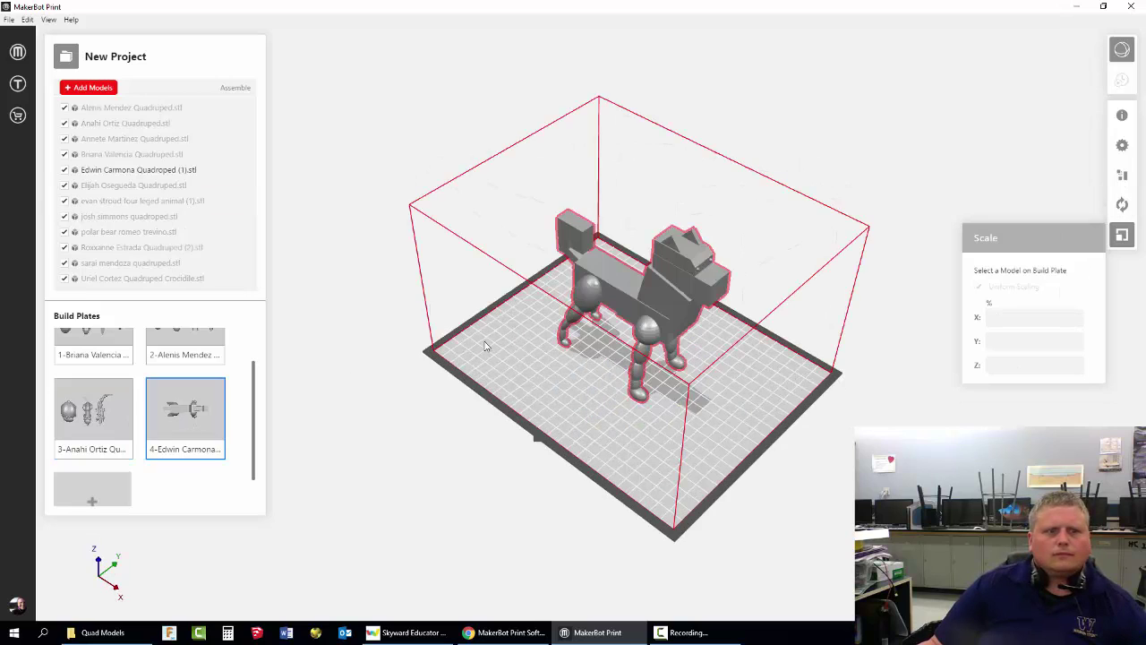
click(598, 316)
right_click(673, 278)
mouse_move(727, 344)
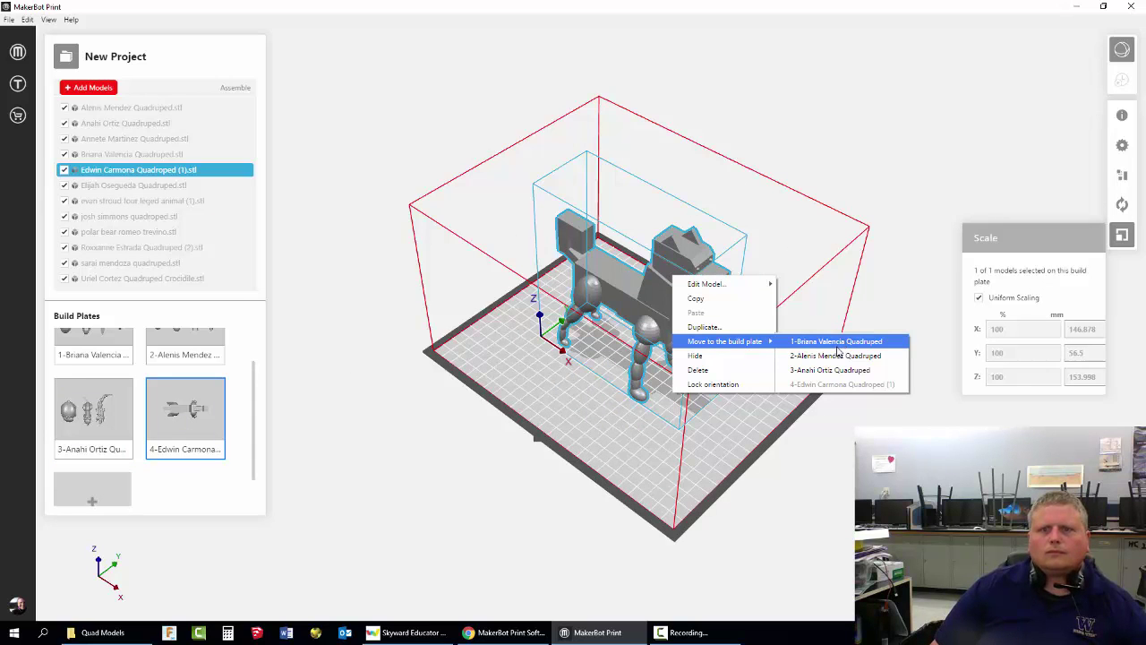
click(824, 372)
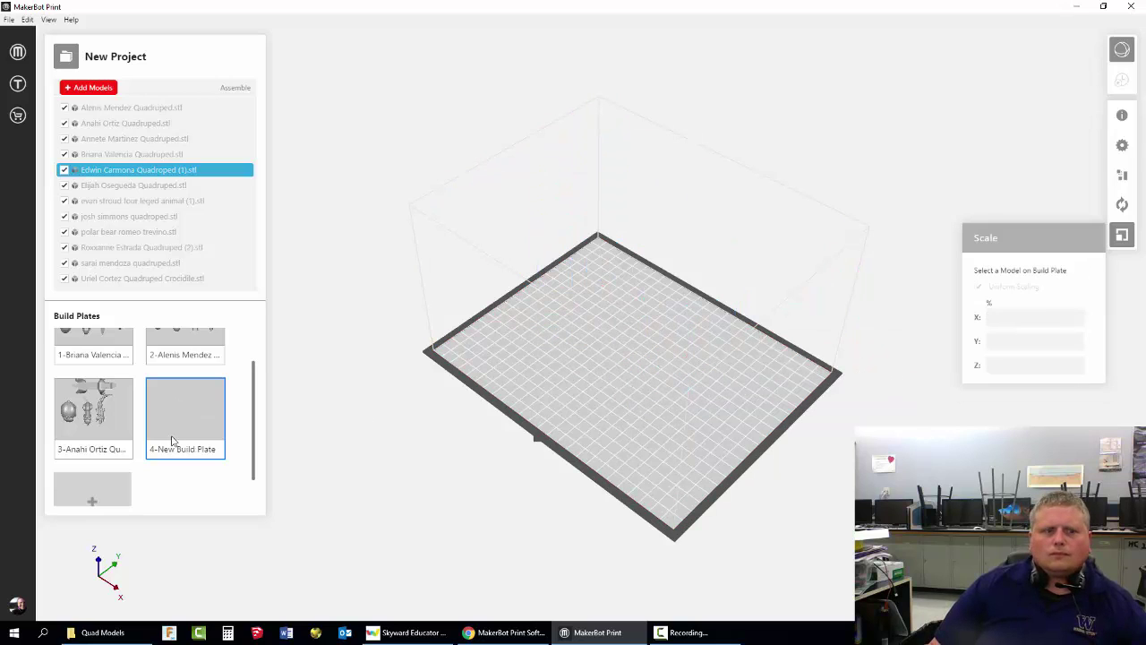
click(61, 414)
Rotate the blocky quadruped -90° about Z so its head faces the plate's front edge.
right_click(716, 247)
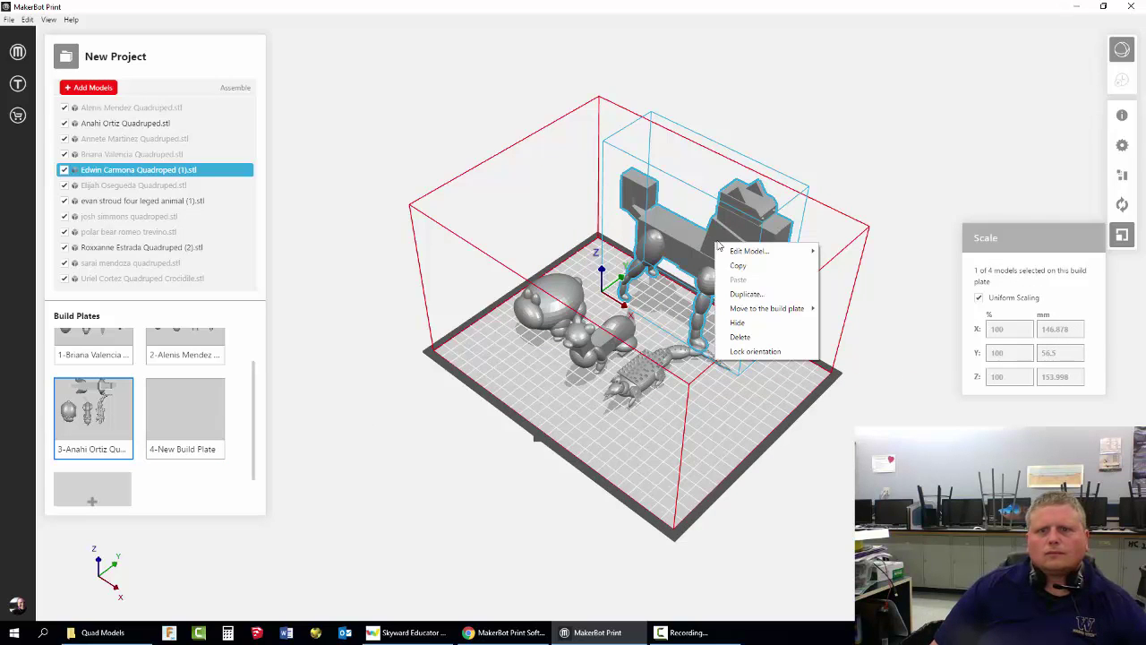
click(1120, 204)
click(1045, 324)
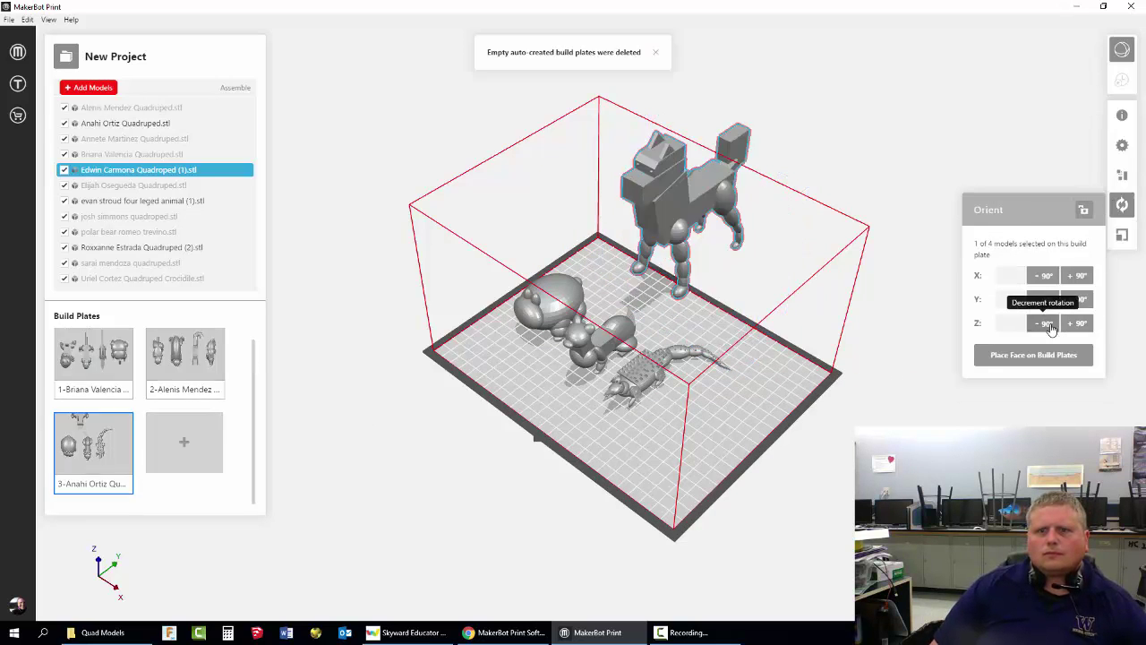
Scale the blocky quadruped uniformly to an X size of 80 mm.
click(1122, 234)
double_click(1060, 328)
text(80)
Place the blocky quadruped at the free end of build plate 3 and space the four models out in one row.
click(763, 232)
drag(653, 238, 712, 385)
right_drag(788, 295, 828, 430)
click(815, 421)
drag(616, 296, 625, 295)
drag(699, 294, 696, 291)
click(622, 388)
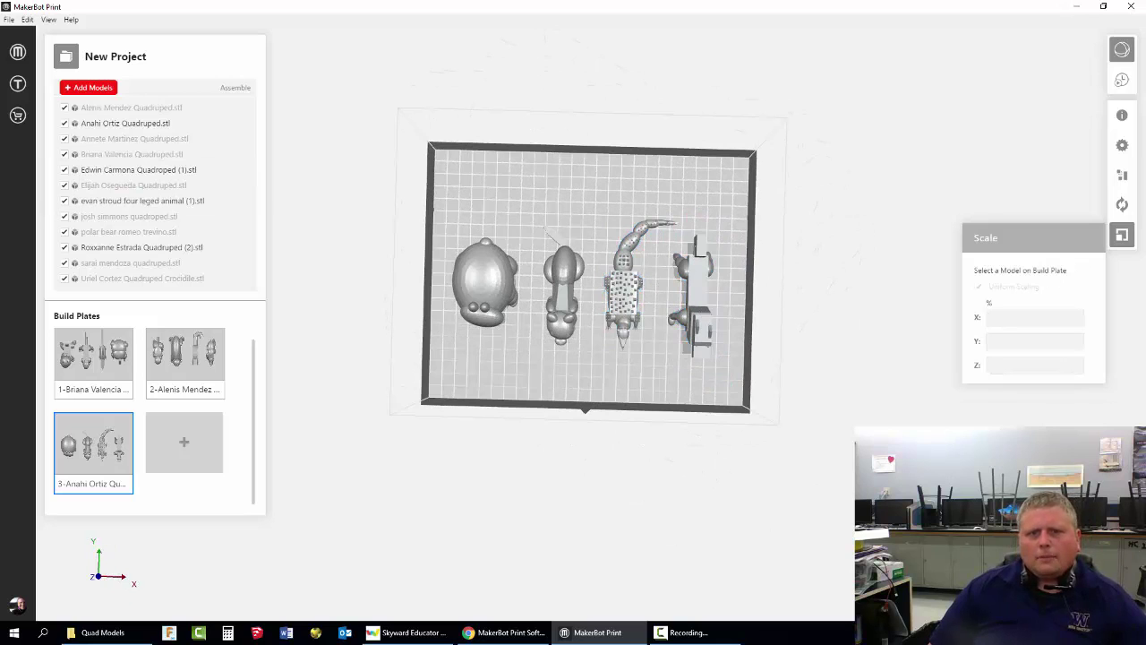
Review the model layouts on build plates 1 and 2.
click(115, 379)
click(190, 367)
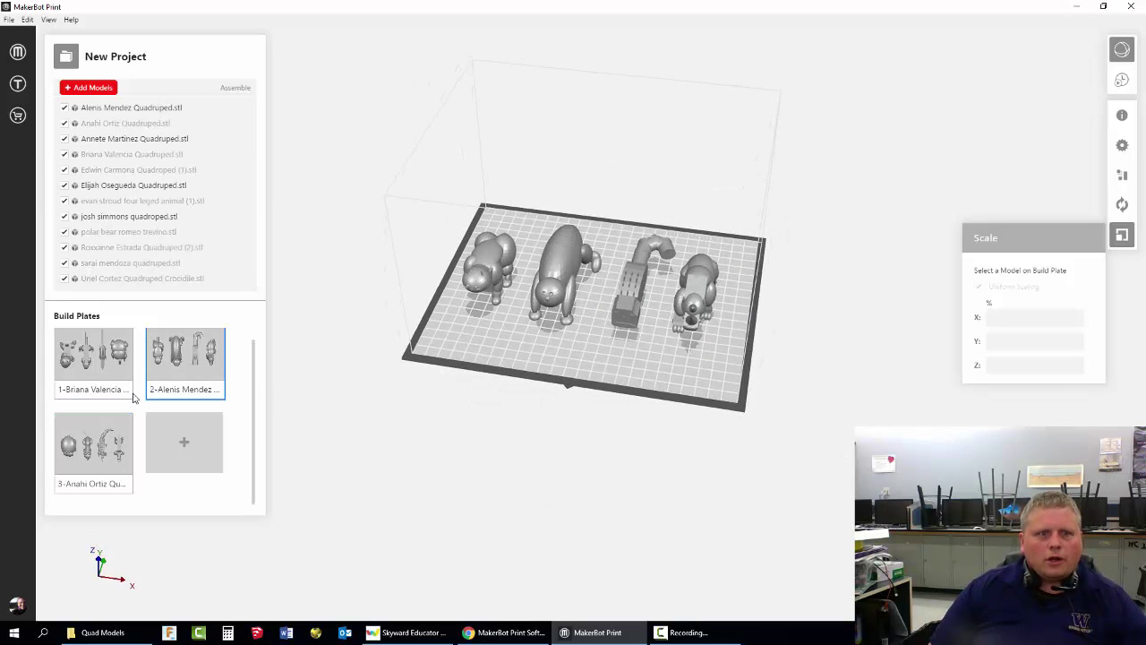
click(96, 369)
click(197, 364)
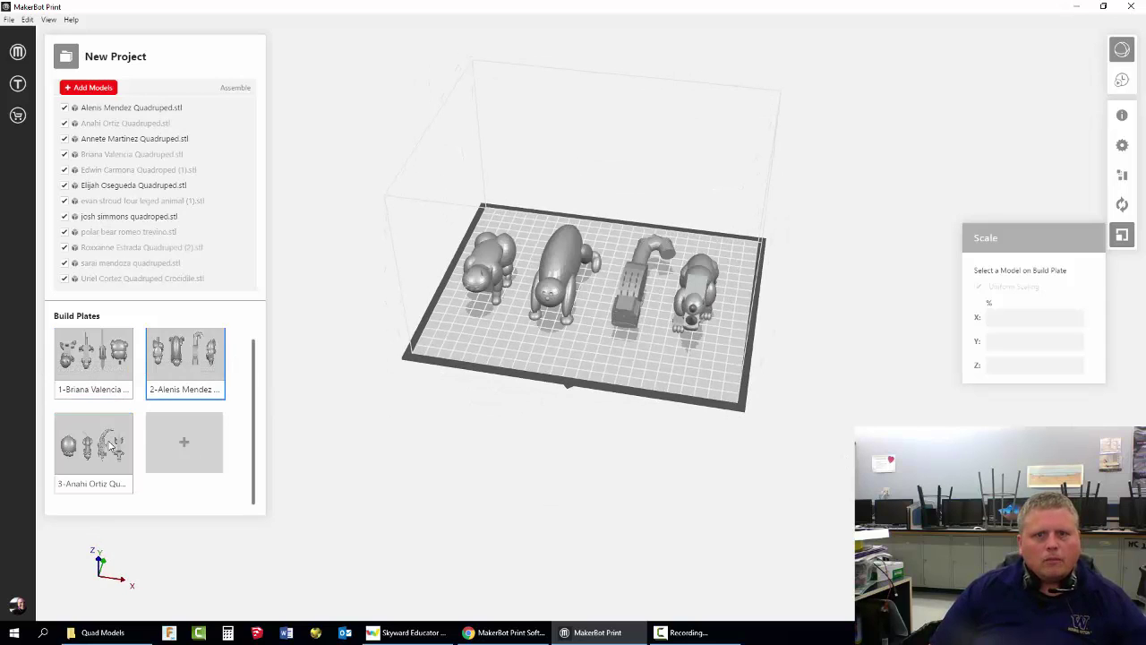
Save the project as "4th quads" in the Quad Models folder.
click(8, 20)
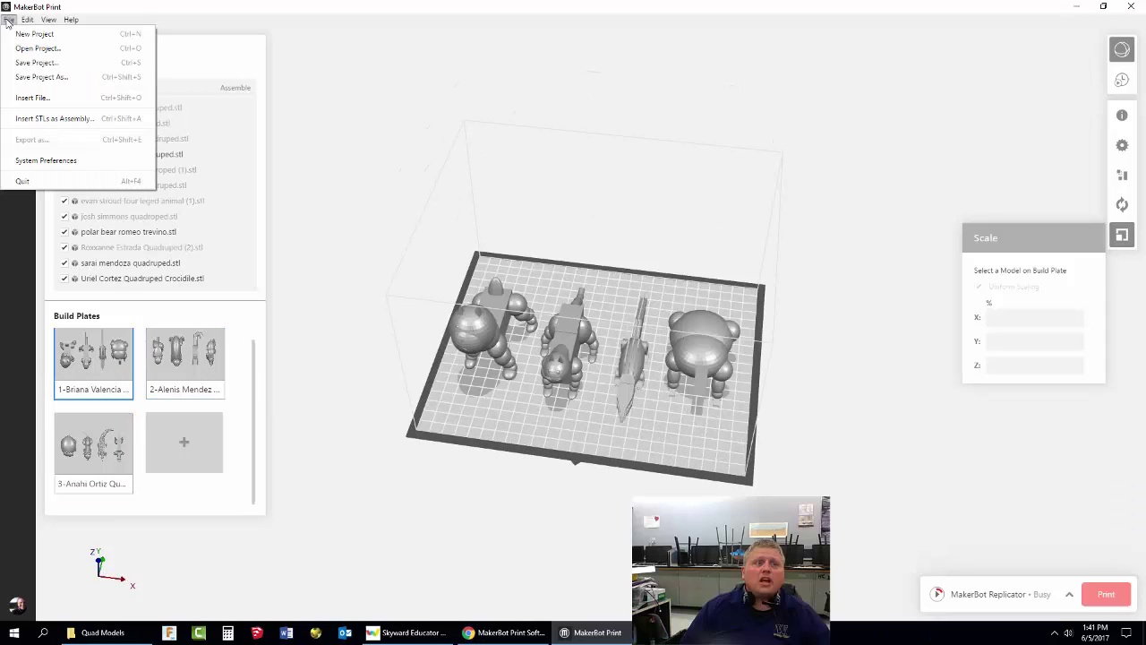
click(41, 77)
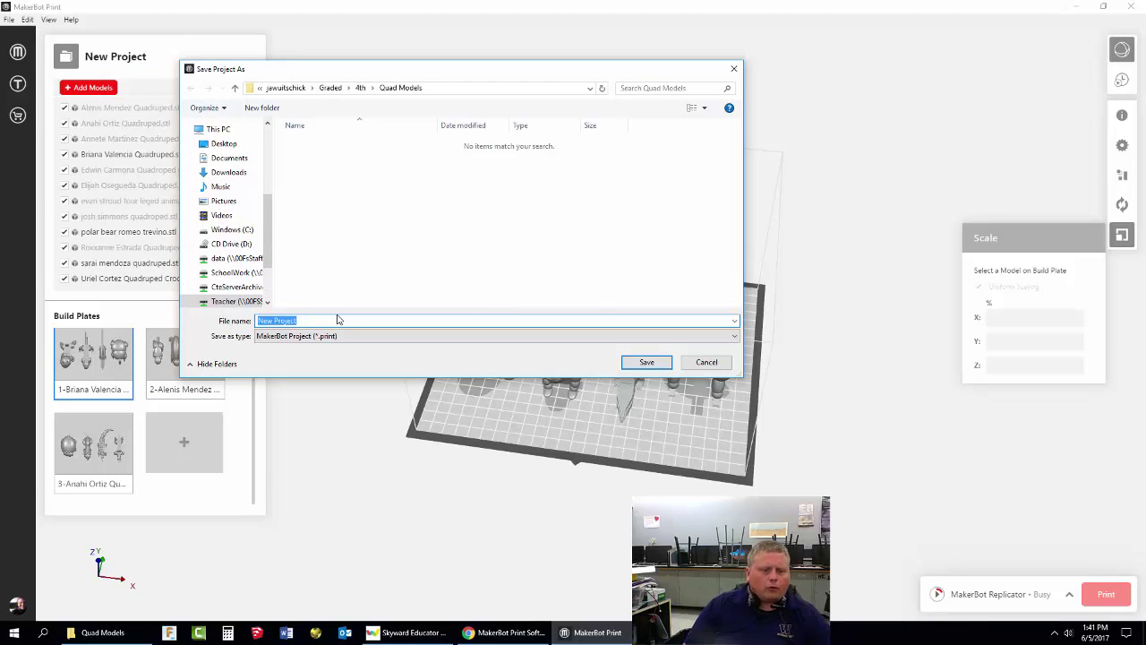
text(4th quads)
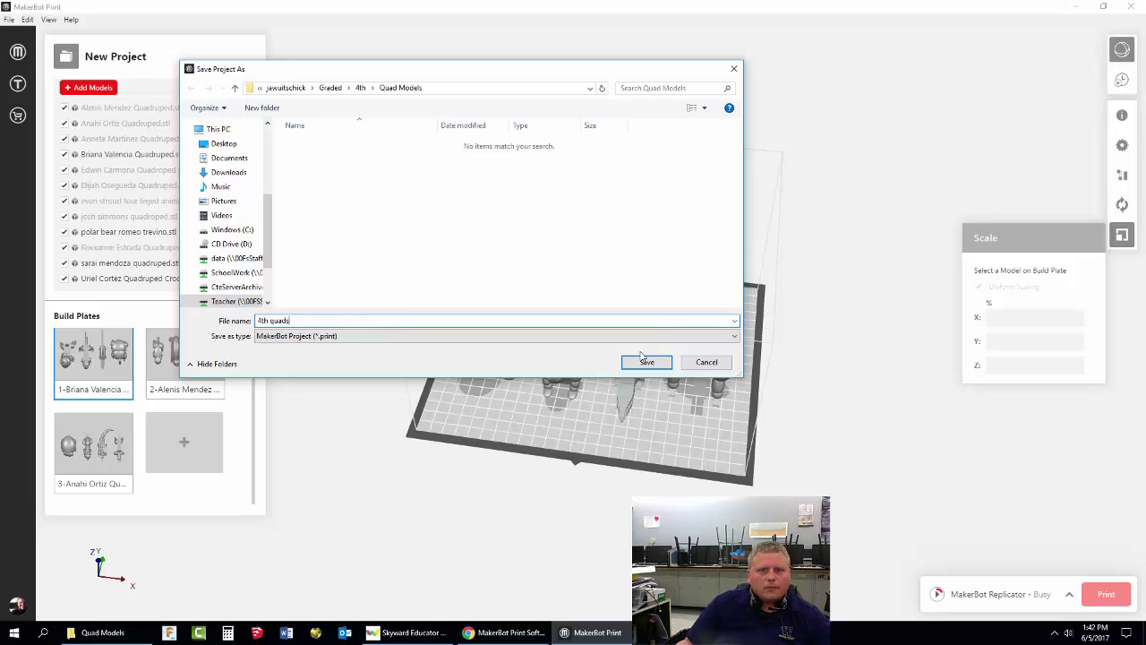
click(644, 360)
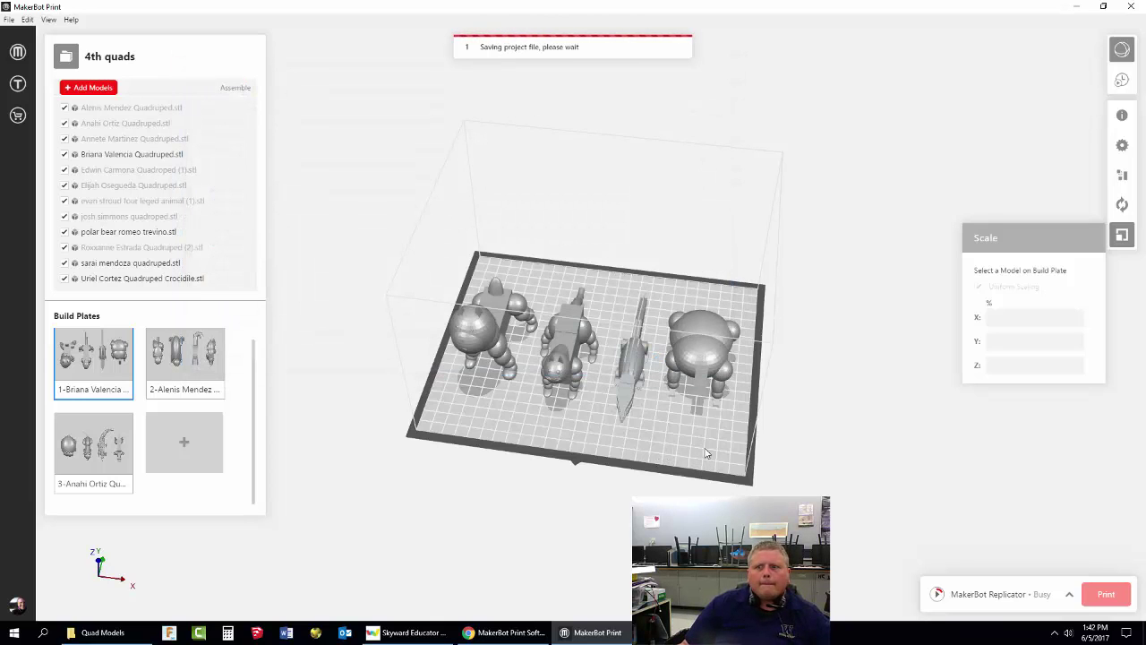
Go through all three build plates to check the arrangement of their models, ending on build plate 3.
mouse_move(842, 465)
mouse_down()
mouse_move(839, 439)
mouse_move(832, 455)
mouse_up()
click(177, 369)
click(95, 448)
click(125, 372)
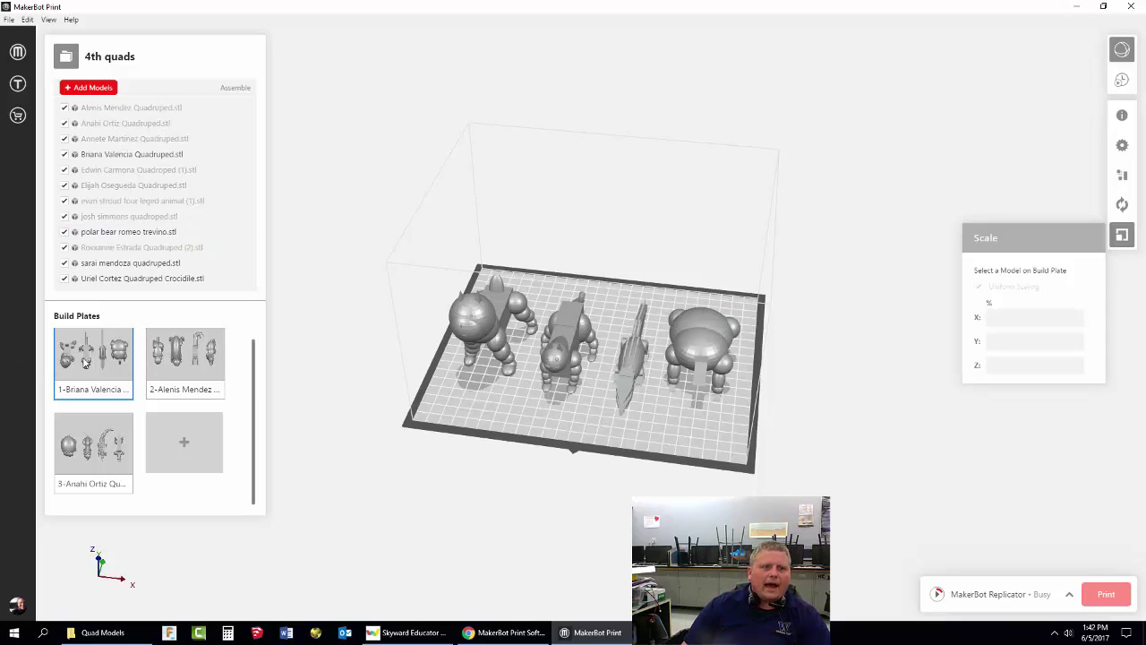
click(95, 461)
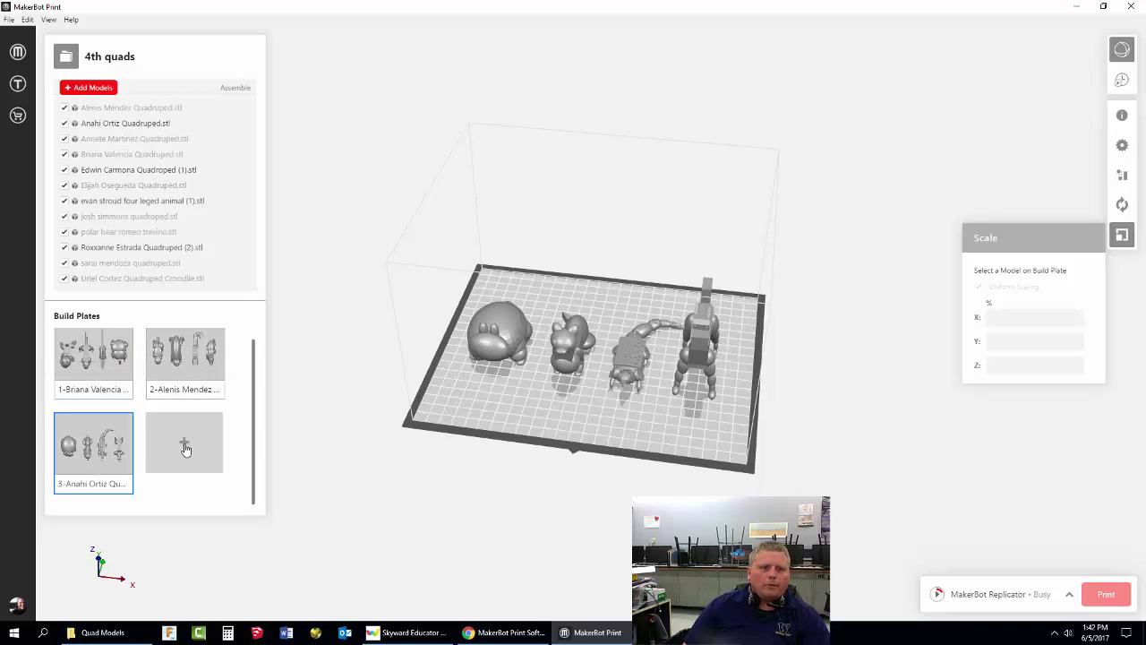
Add an empty fourth build plate to the project and delete it again.
click(185, 448)
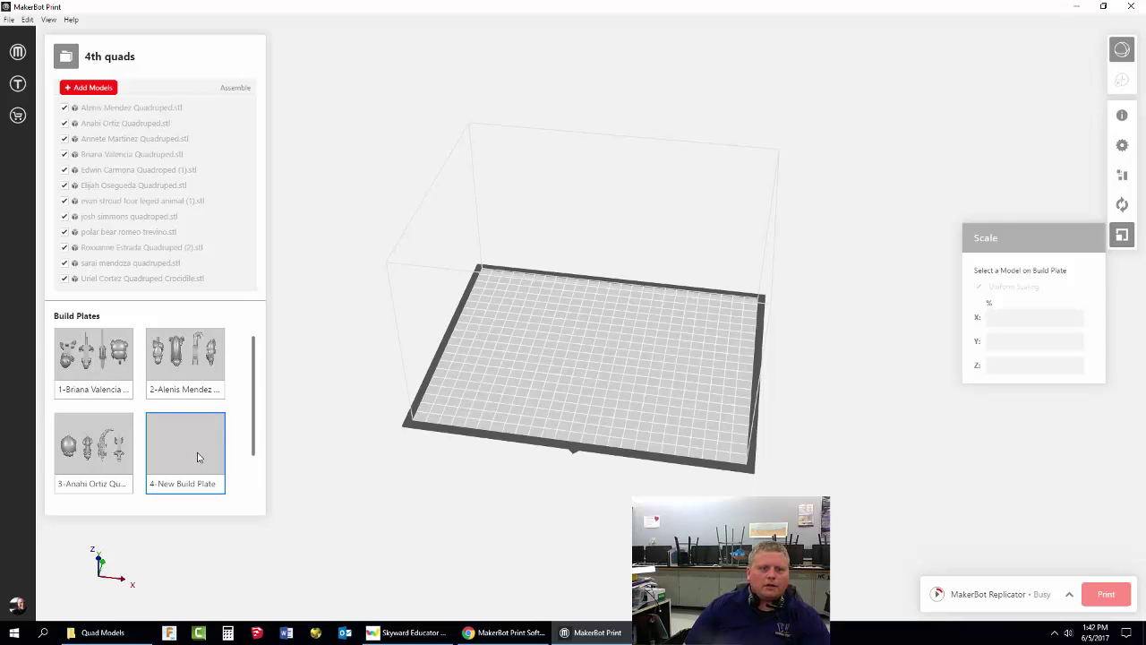
right_click(198, 458)
click(212, 466)
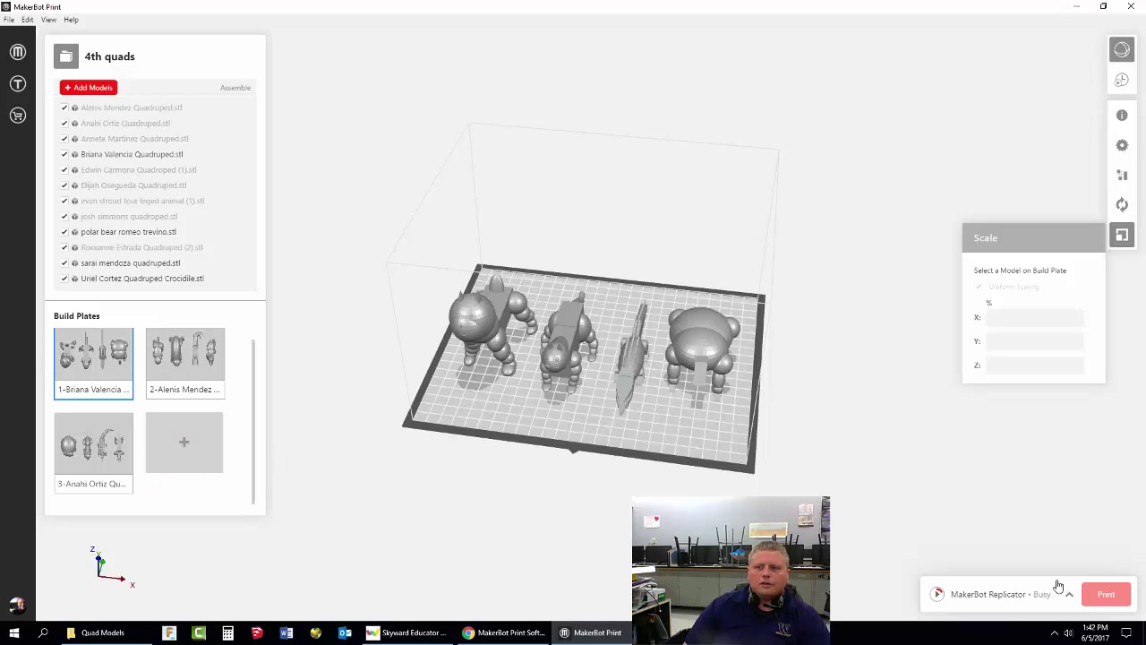